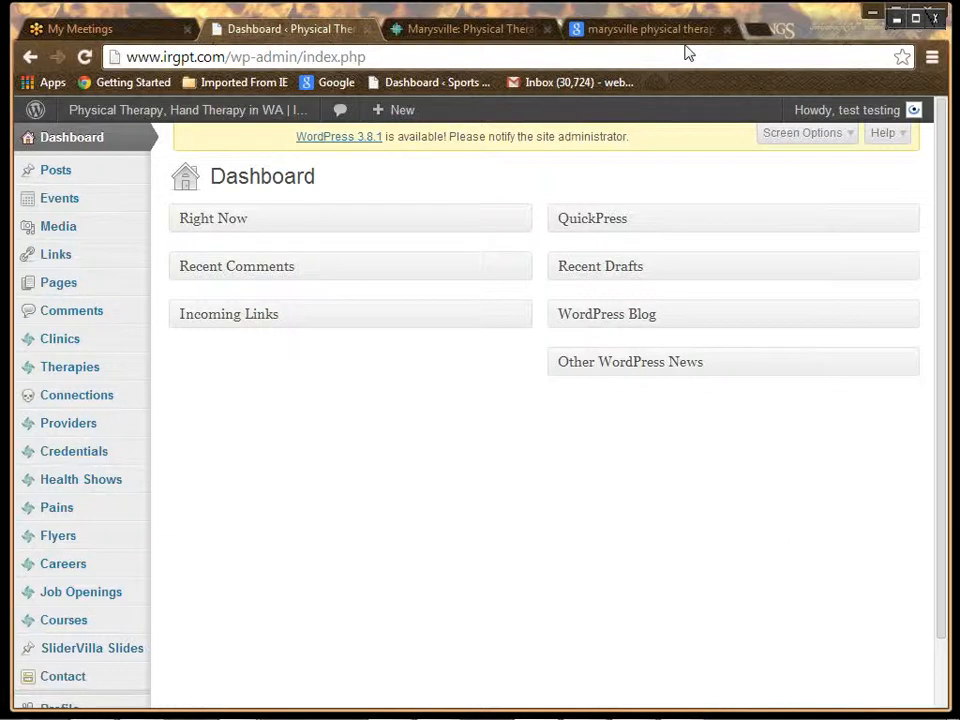
- Open the list of providers and sort it by title and then by date
left_click(80, 424)
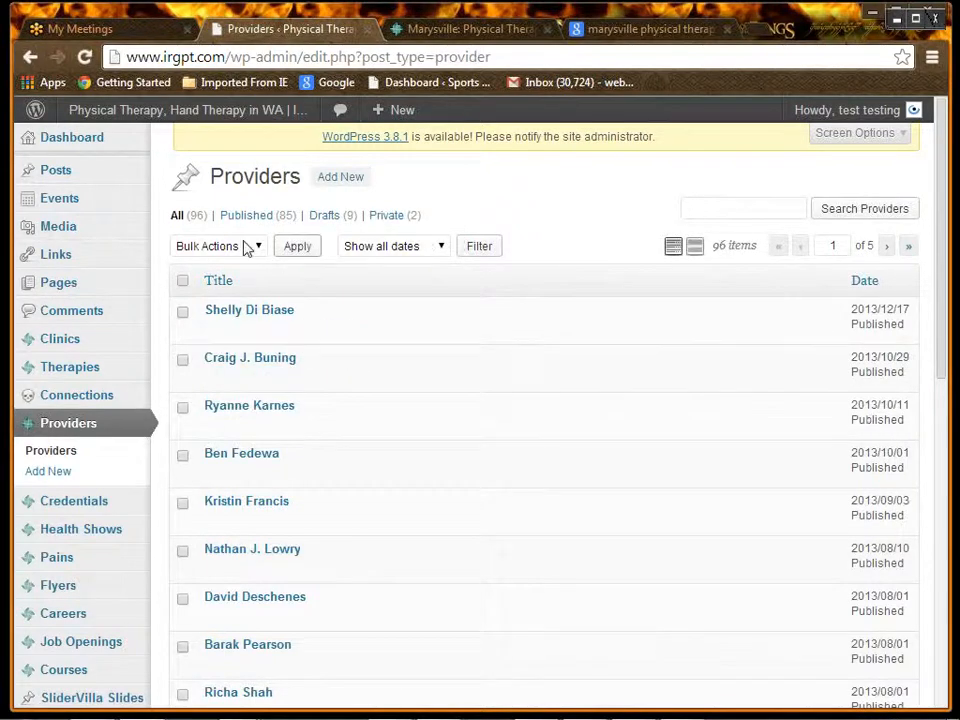
mouse_move(26, 399)
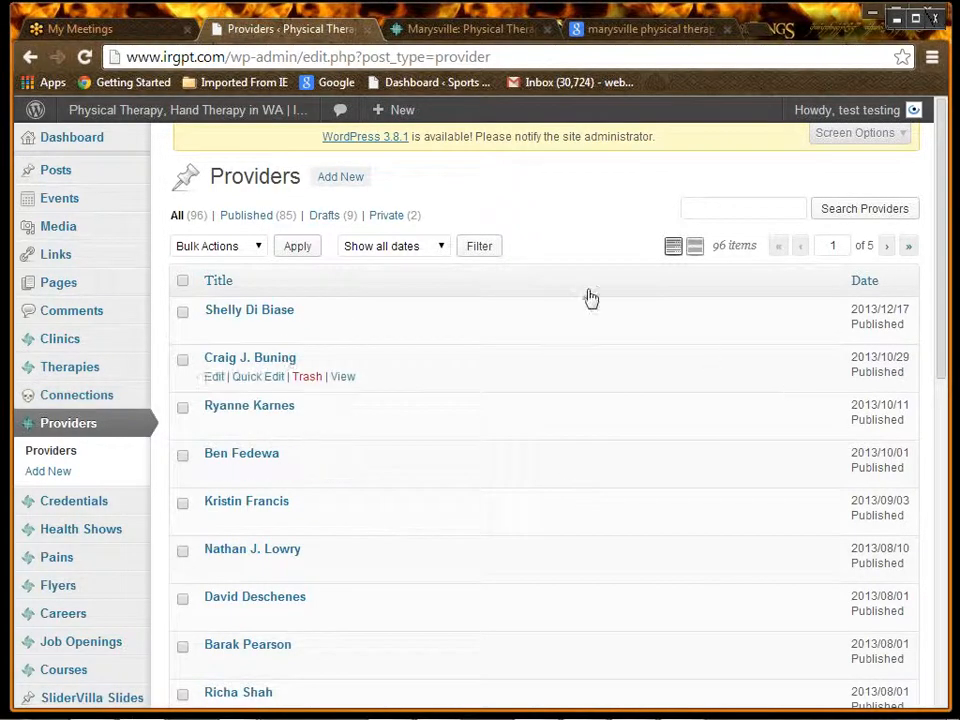
left_click(211, 287)
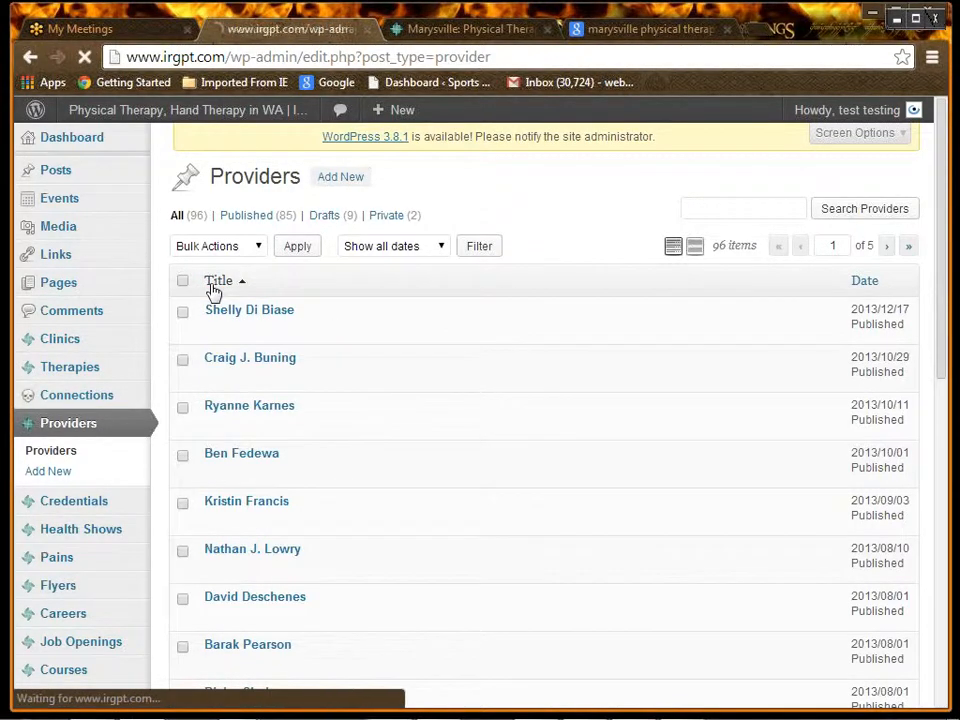
left_click(864, 281)
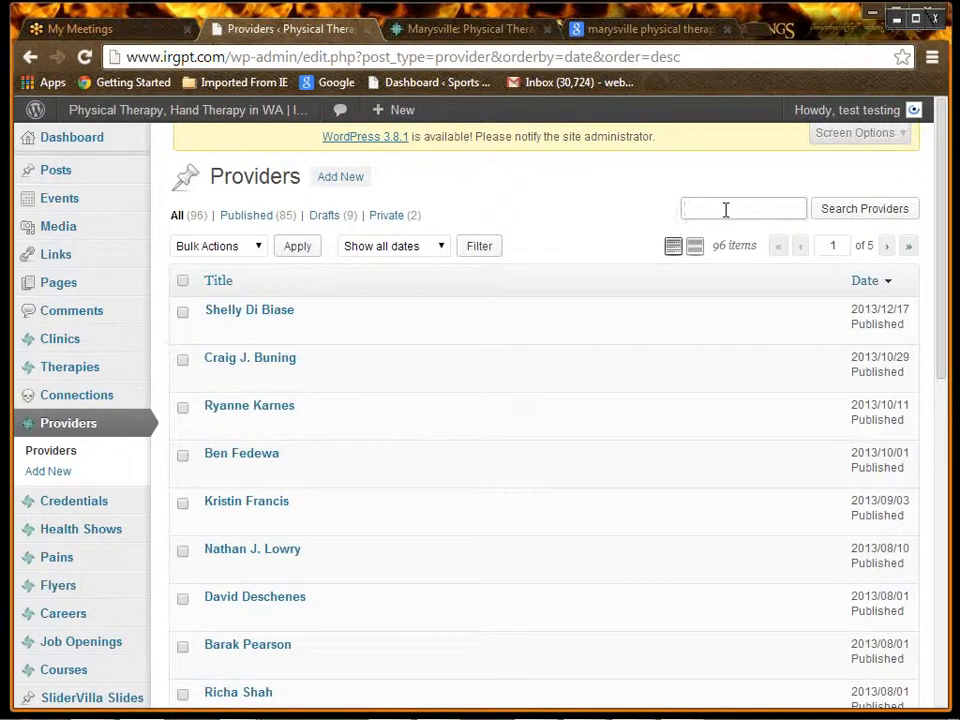
- Search the providers for "dav"
type("dav")
left_click(866, 216)
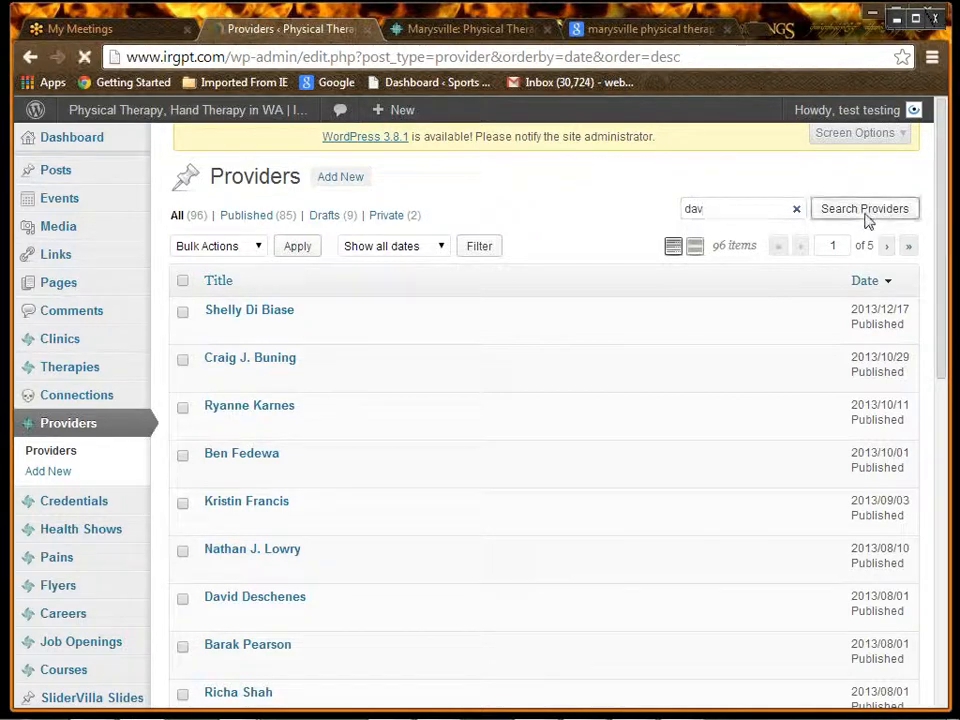
mouse_move(298, 341)
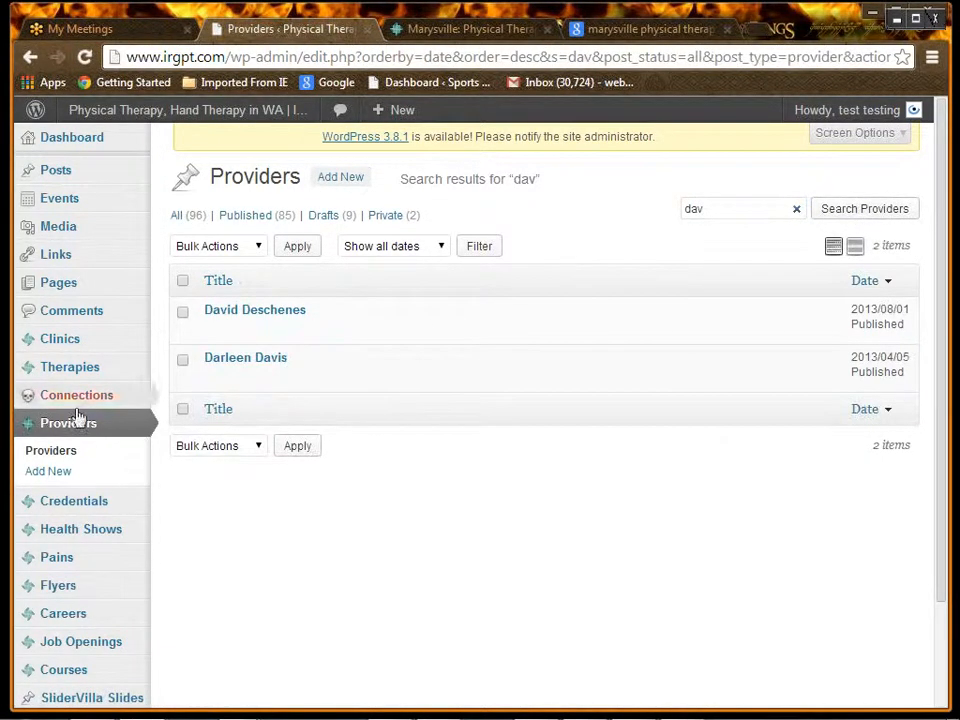
- Create a new provider entry and enter the provider's full name as its title
left_click(348, 182)
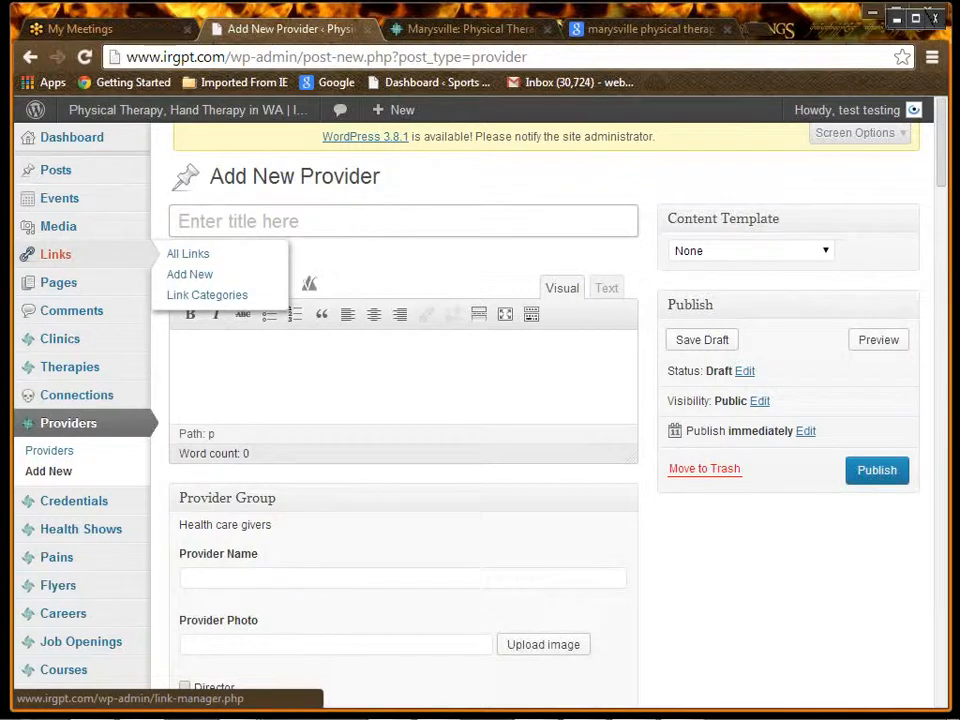
left_click(303, 218)
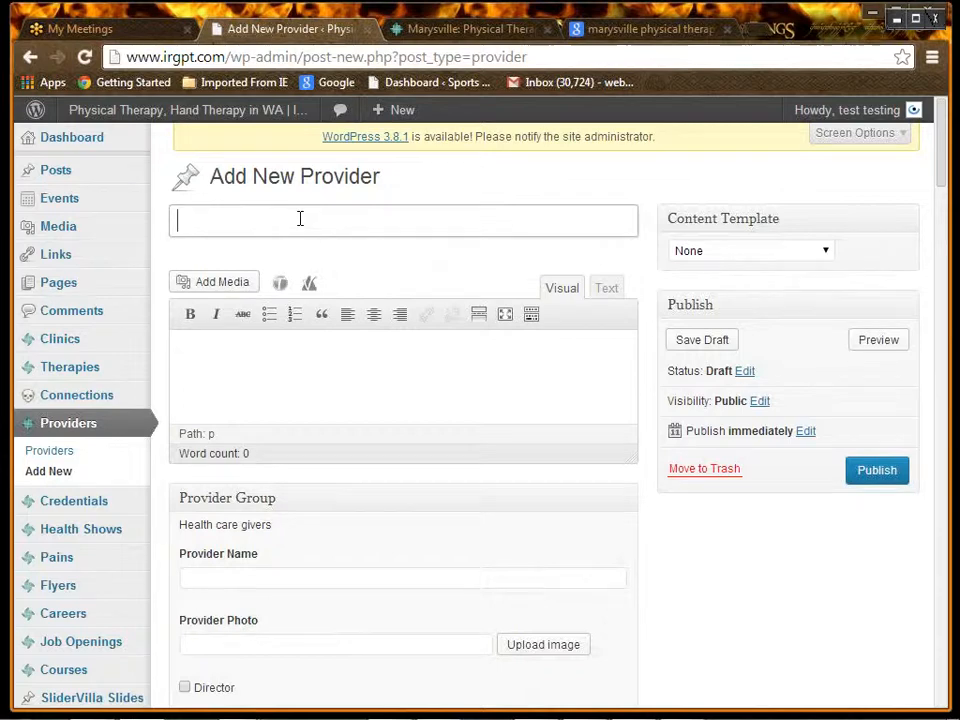
type("Test Tester")
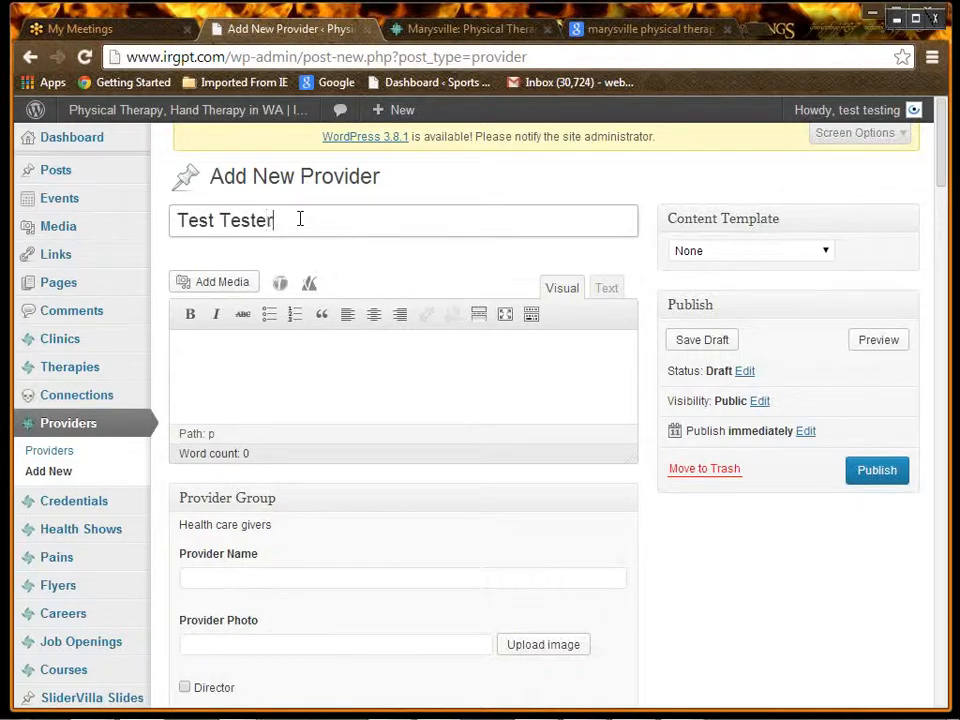
left_click(323, 396)
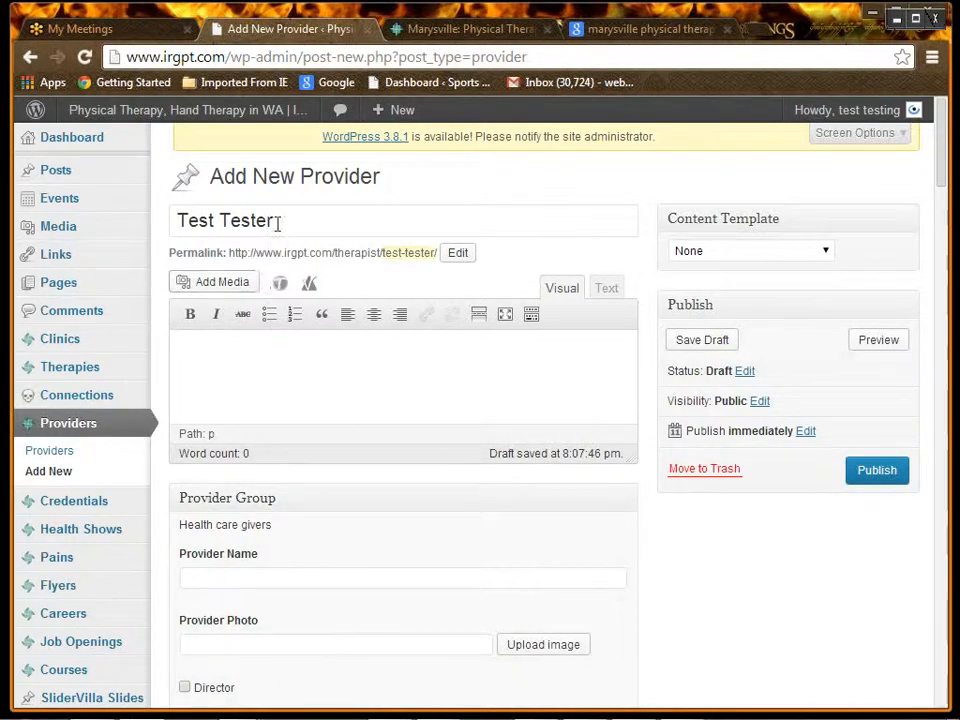
- Copy the entry's title into the Provider Name field and append ", MPT" to it
left_click_drag(278, 222, 150, 218)
key("ctrl+c")
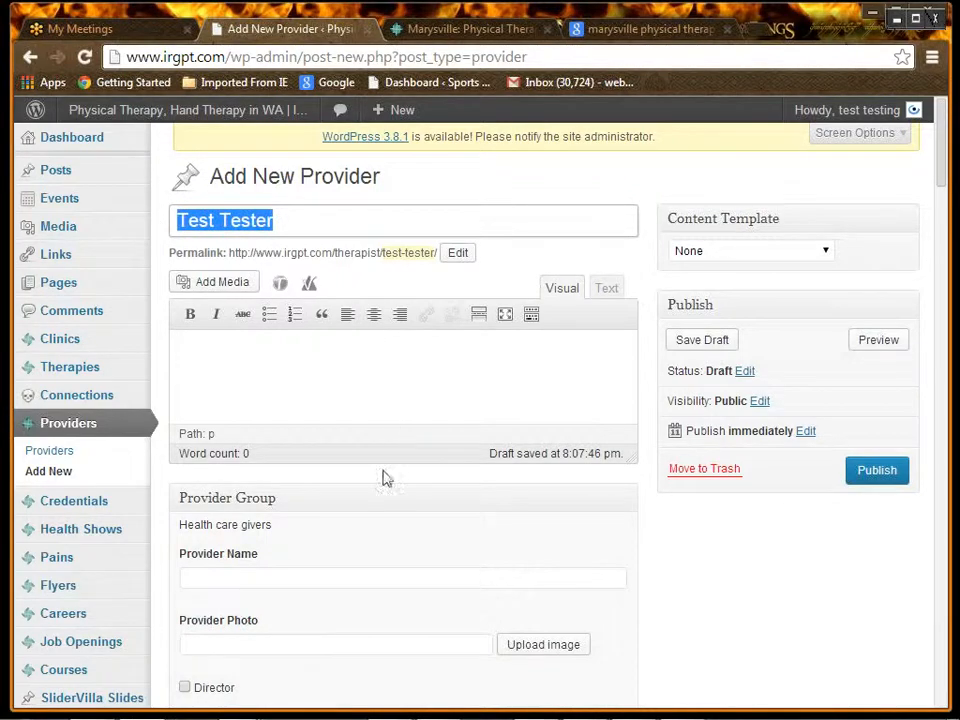
left_click(304, 540)
scroll(306, 527, "down", 2)
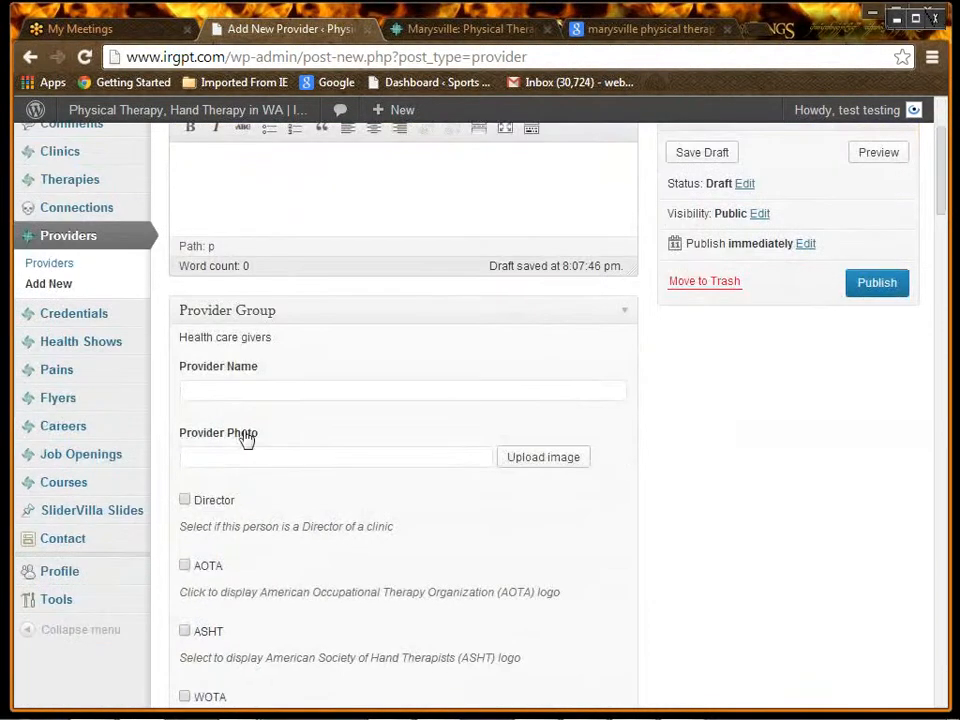
left_click(335, 398)
key("ctrl+v")
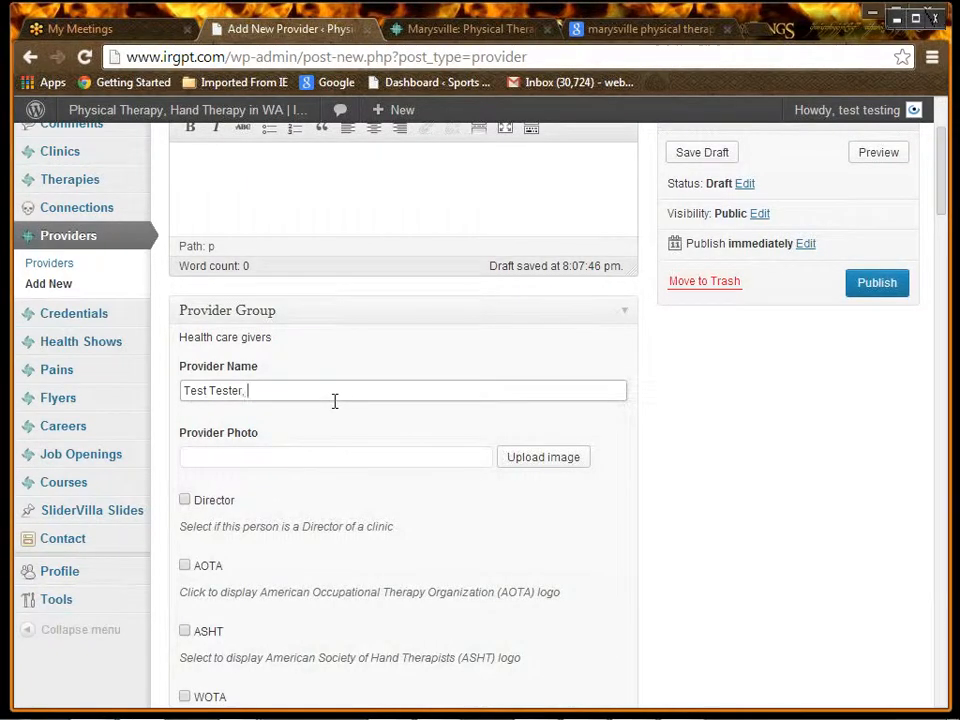
type(", MPT")
- Set the provider photo to the media library image provider-photo, found by searching for "prov"
left_click(560, 463)
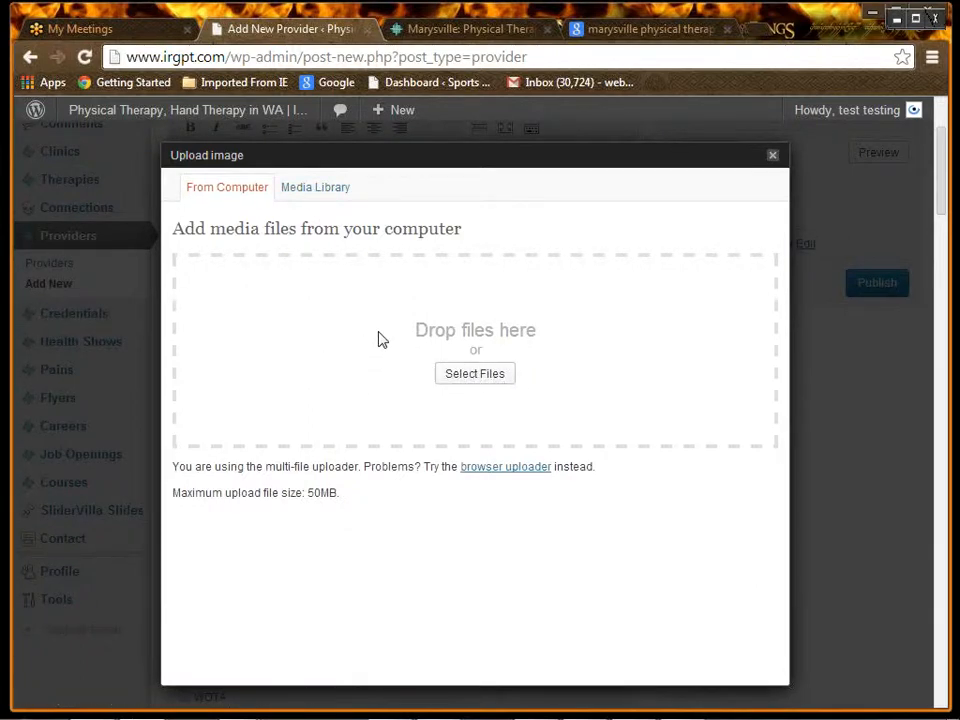
left_click(318, 189)
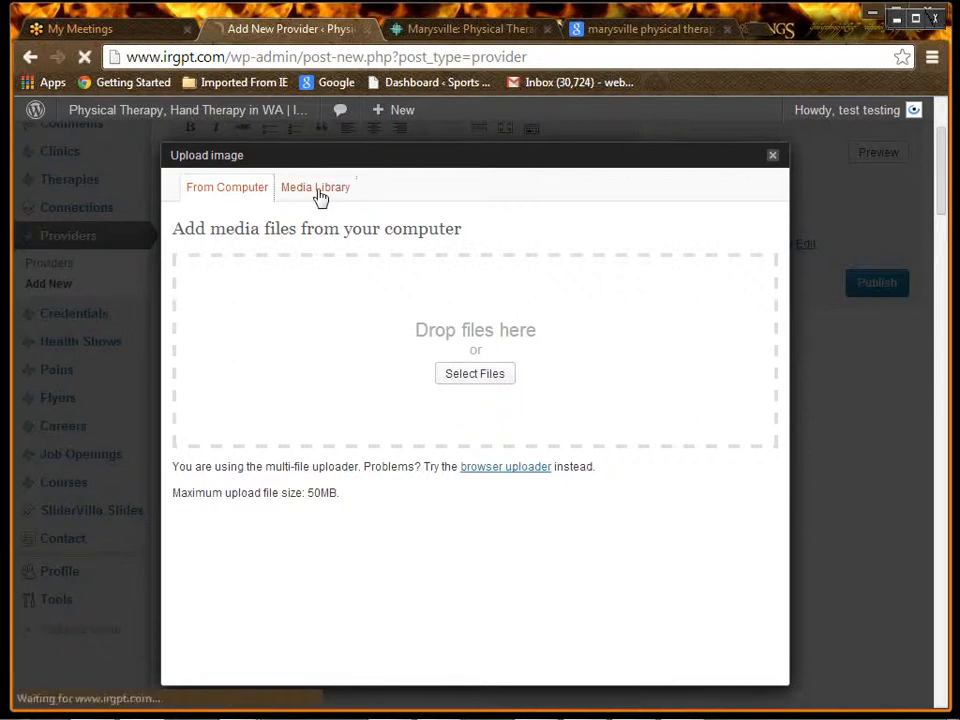
left_click(609, 228)
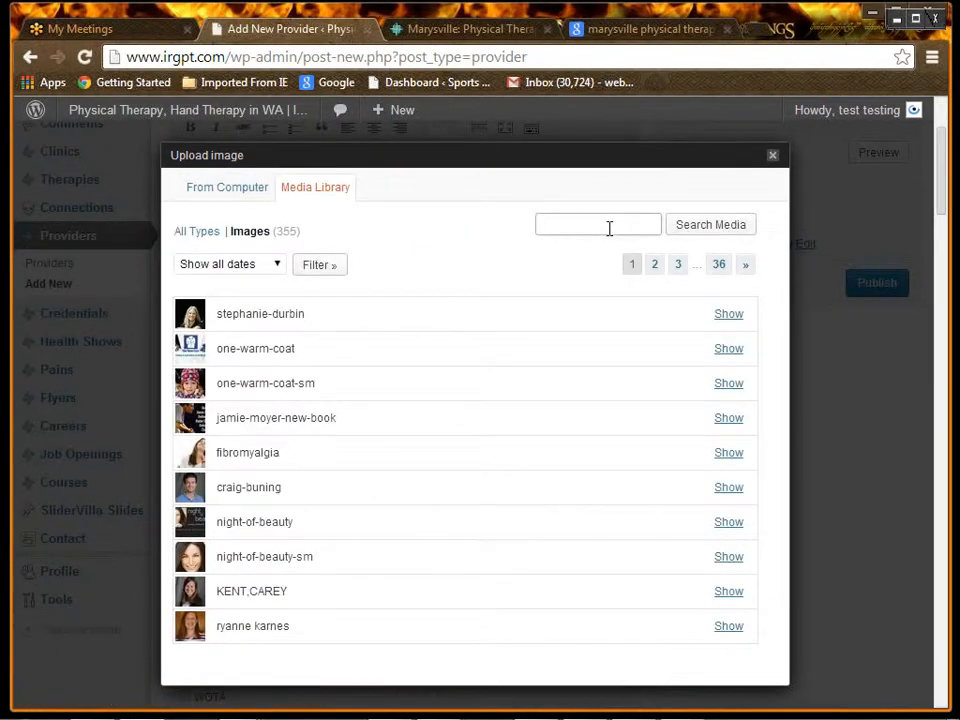
type("prov")
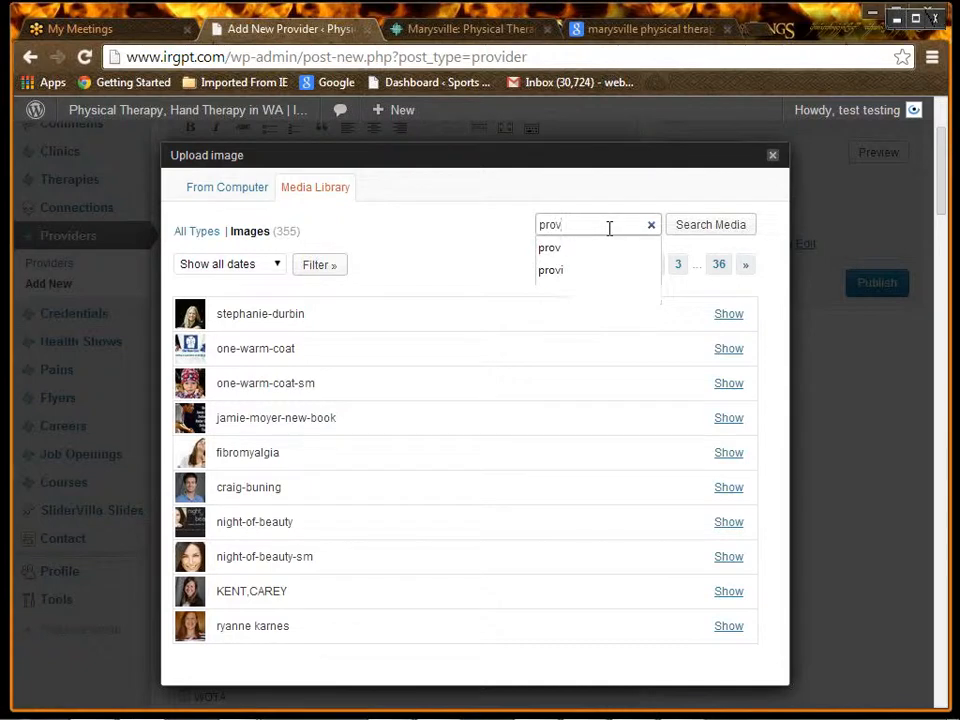
left_click(733, 232)
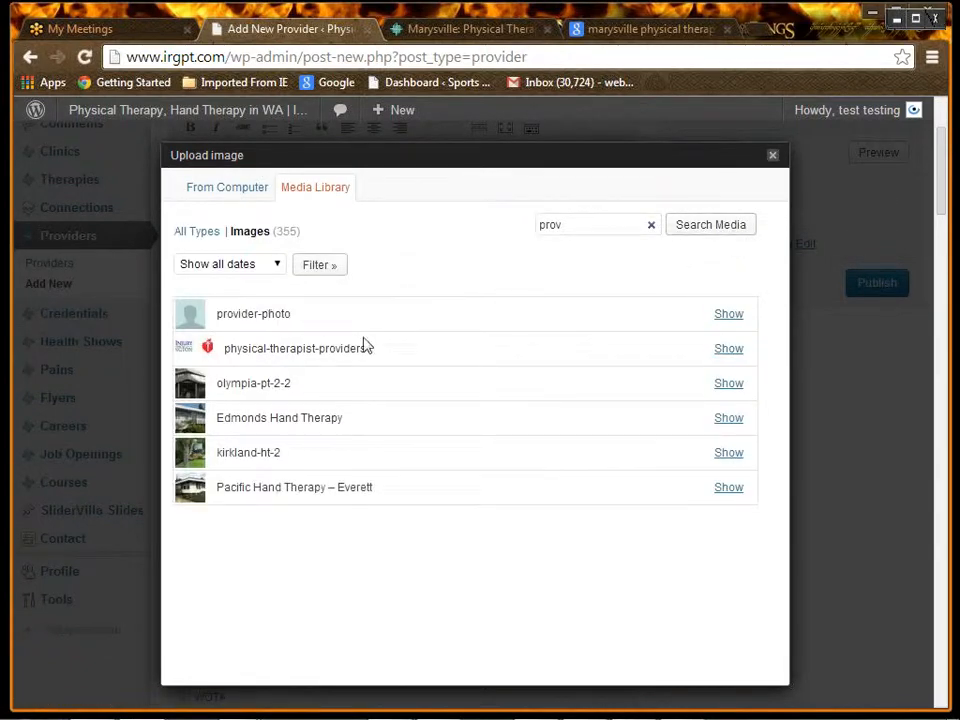
left_click(729, 315)
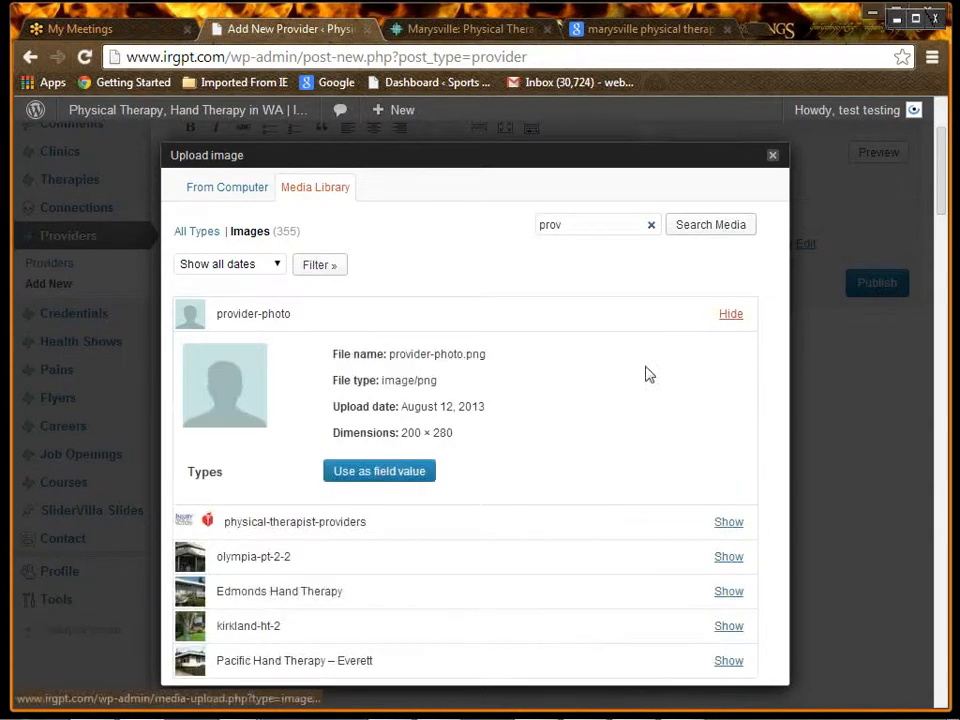
left_click(383, 478)
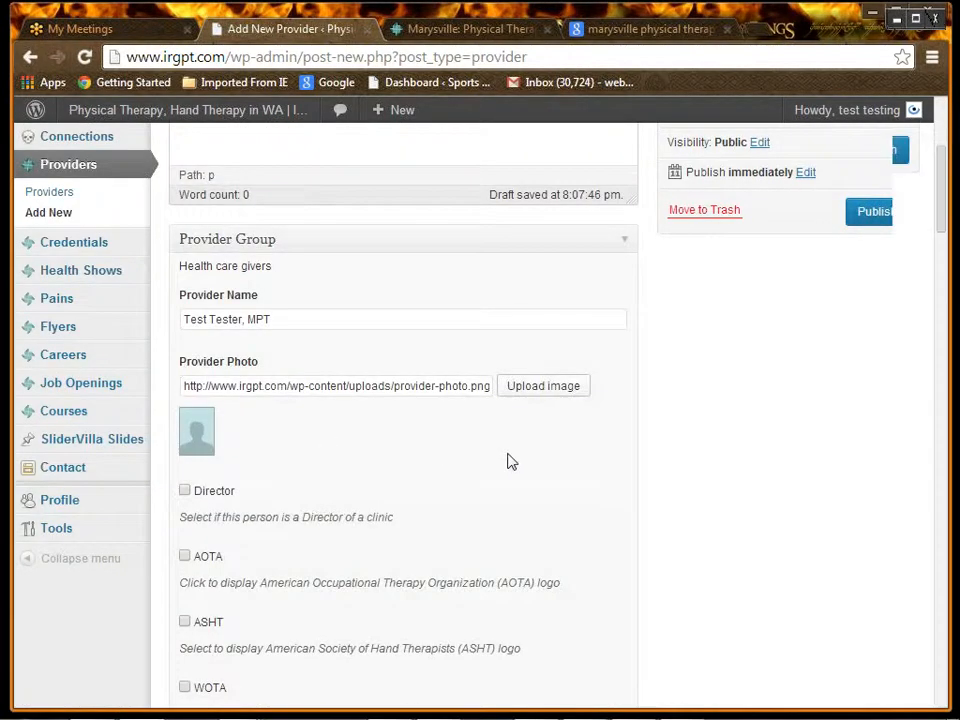
- Enable the ASTYM logo and the MPT credential for the provider
scroll(505, 458, "down", 2)
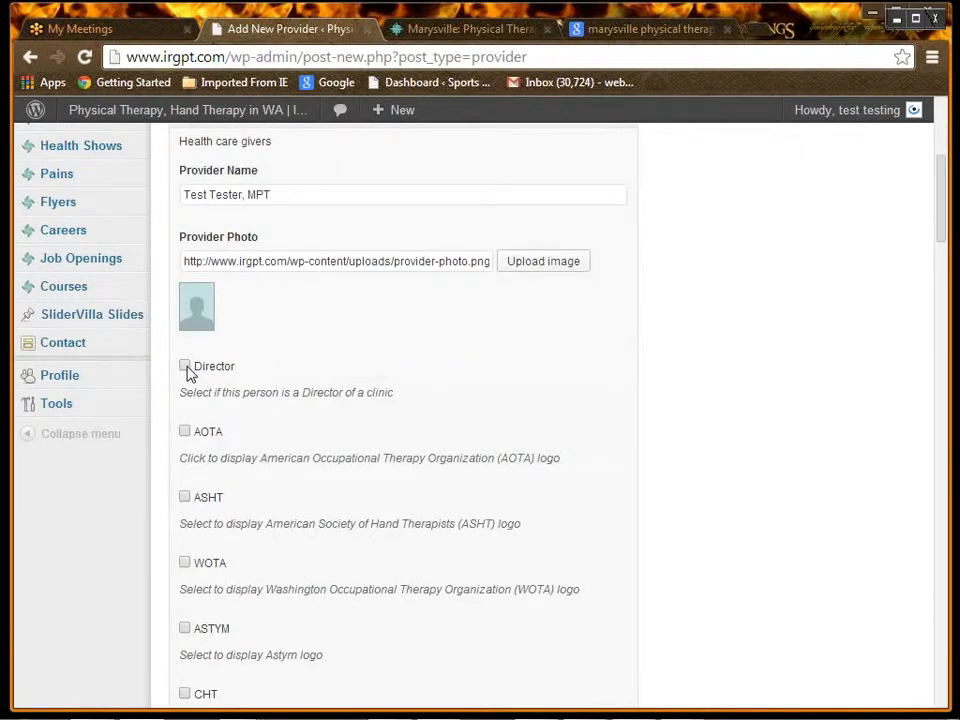
scroll(611, 471, "down", 3)
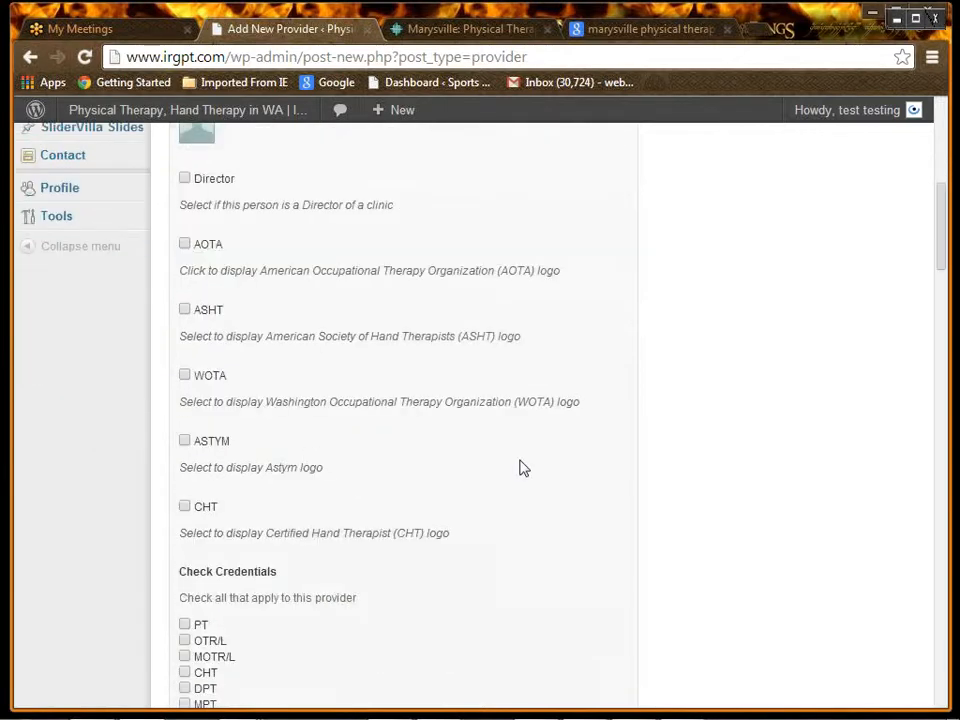
left_click(184, 441)
scroll(486, 485, "down", 3)
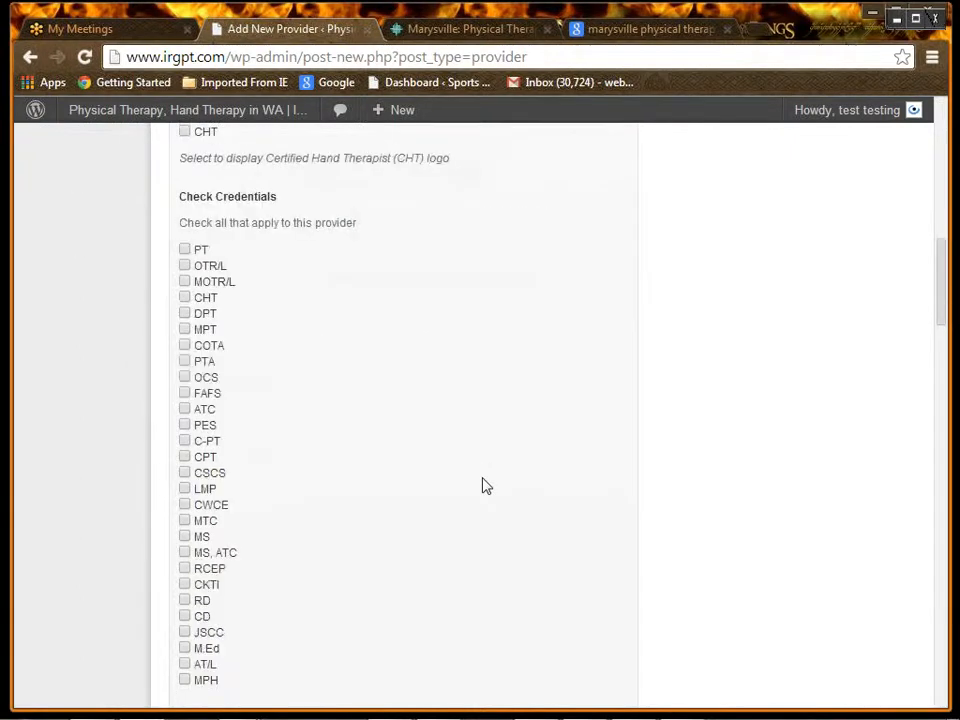
left_click(185, 330)
- Add two Provider Education entries, "UW Graduate" and "High school dropout"
scroll(369, 424, "down", 3)
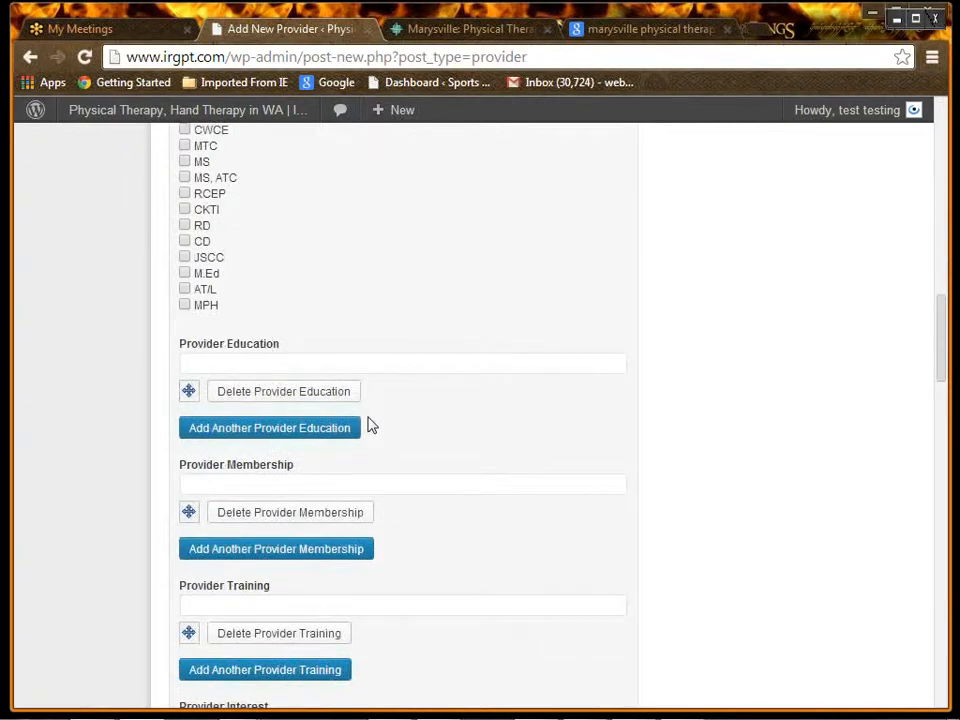
left_click(214, 363)
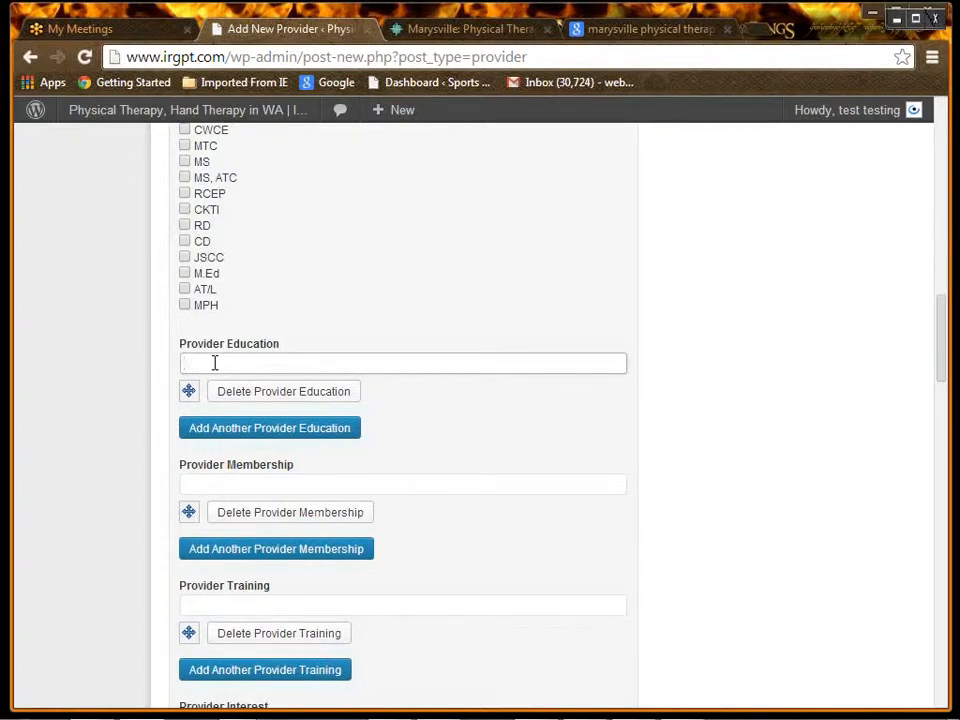
type("UW Graduate")
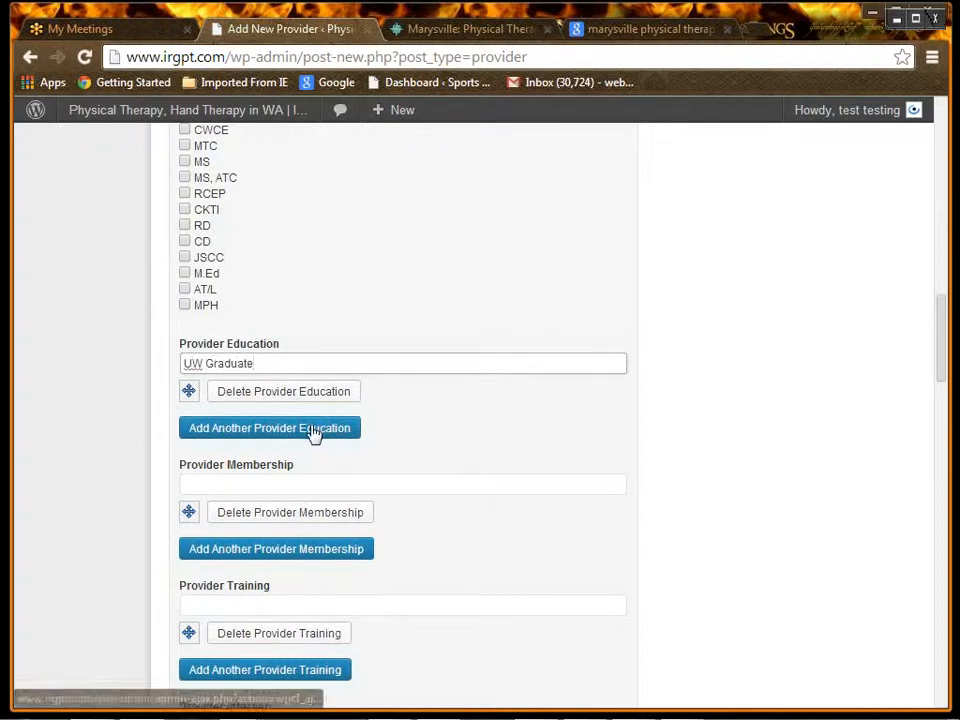
left_click(313, 430)
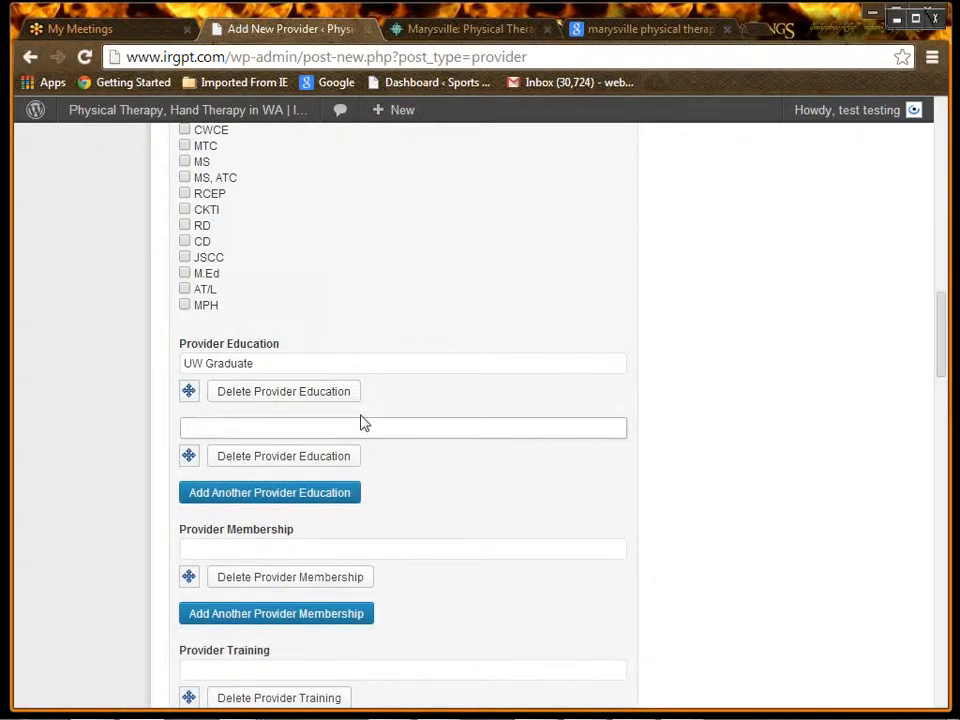
type("High school drop")
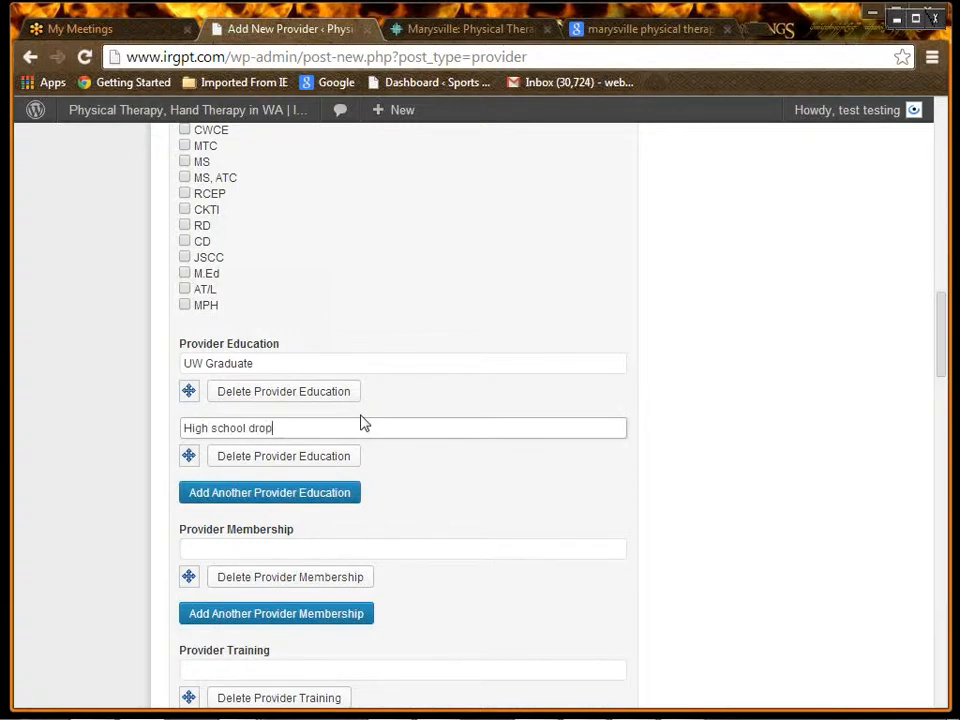
type("out")
mouse_move(189, 458)
left_mouse_down()
mouse_move(193, 364)
mouse_move(204, 488)
mouse_move(204, 472)
left_mouse_up()
- Enter "I'm interested in lots of things" as the Provider Interest
scroll(756, 486, "down", 3)
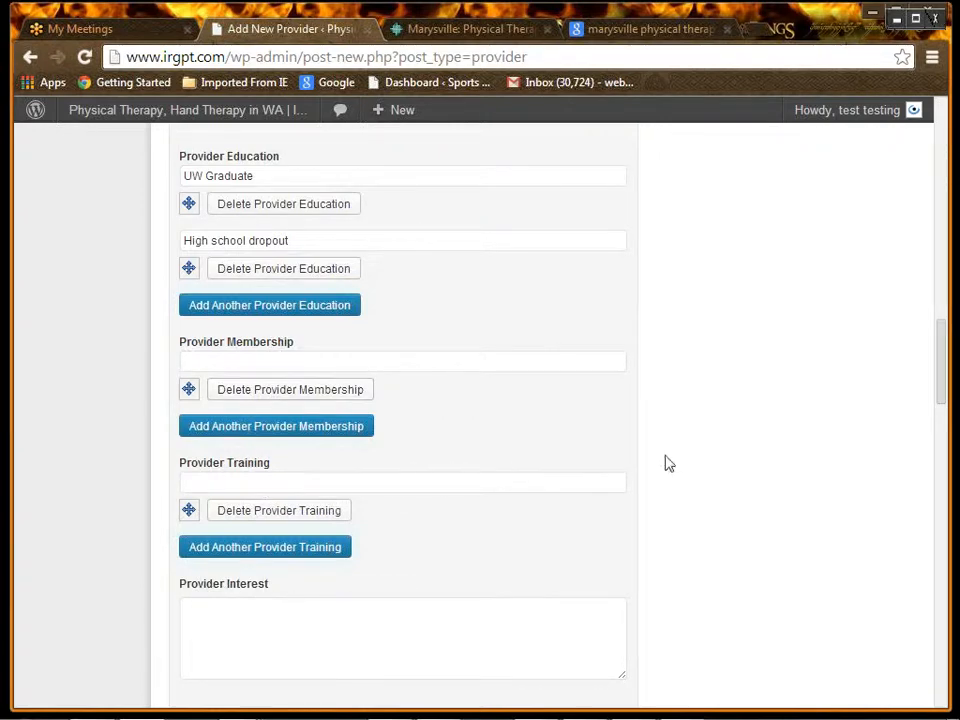
scroll(728, 438, "down", 3)
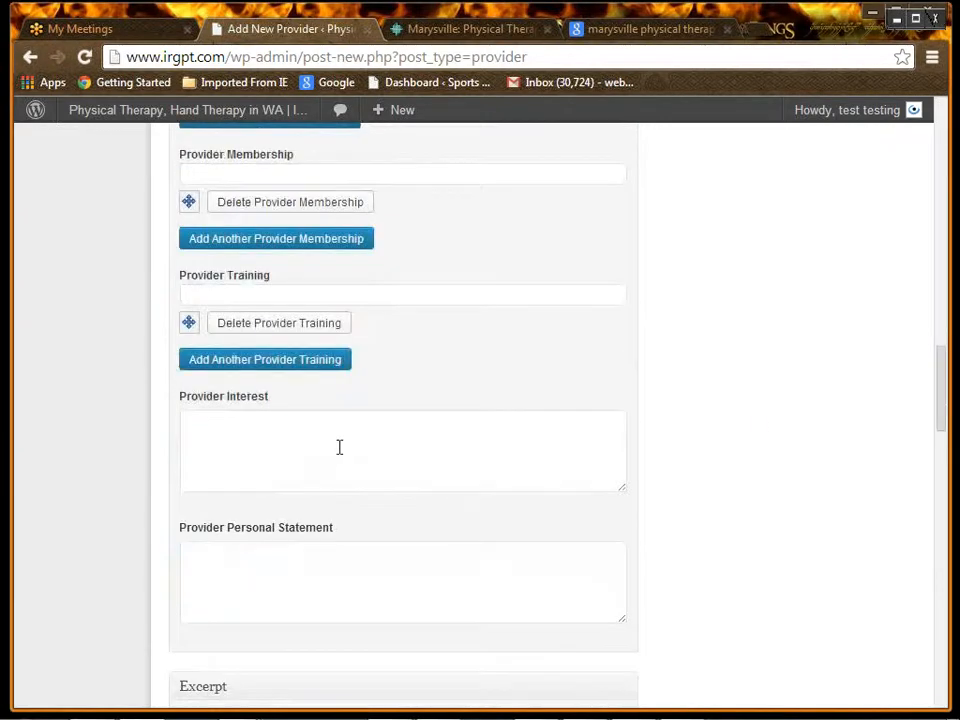
left_click(218, 428)
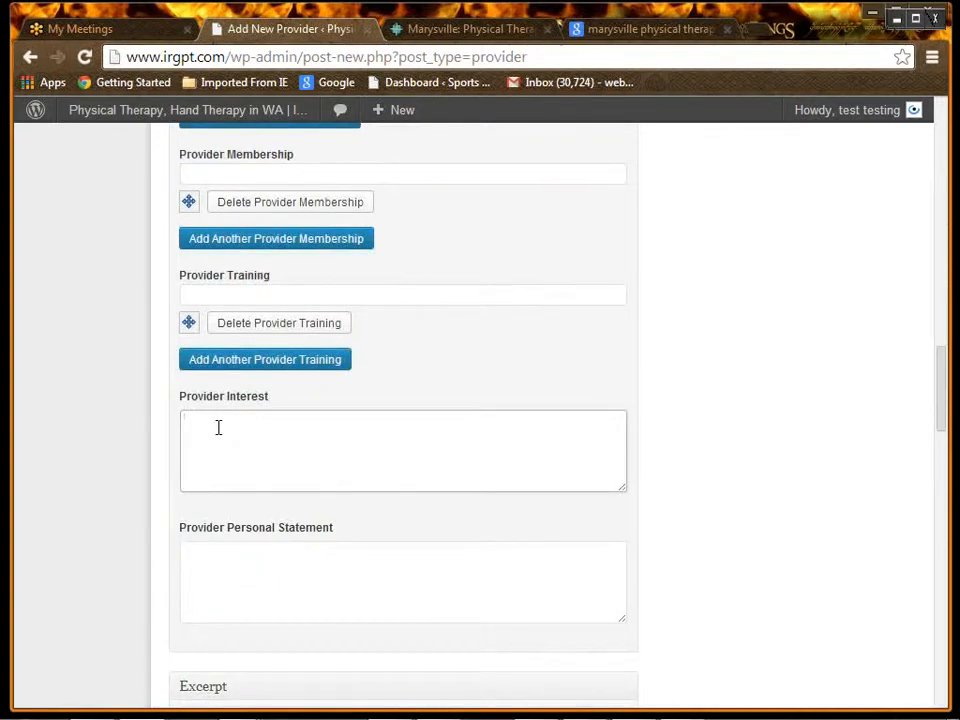
type("I'm interested in lots of things")
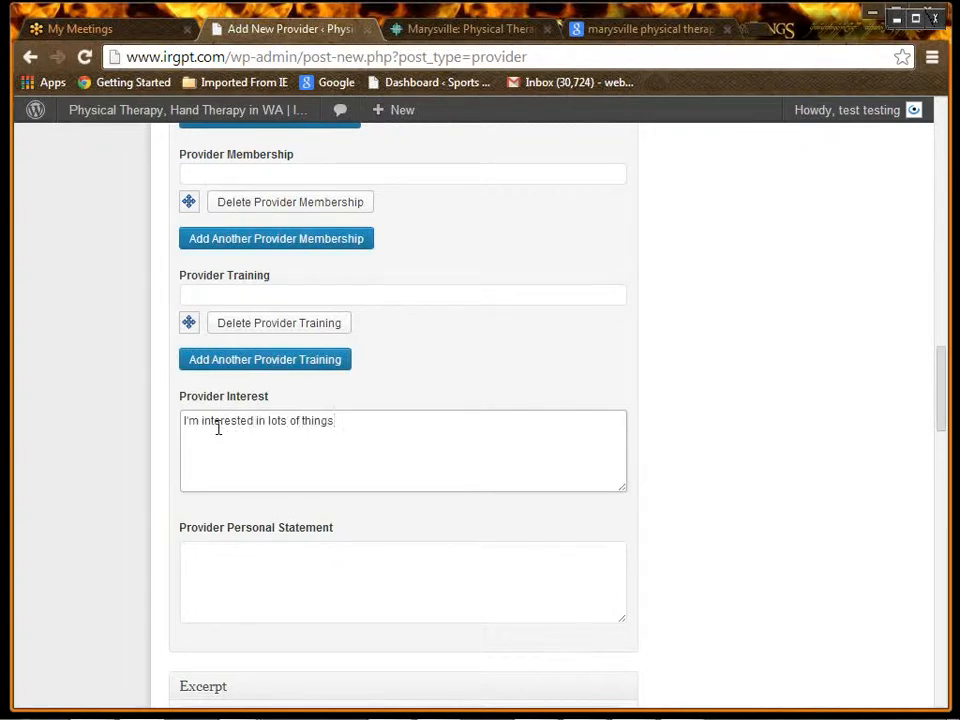
- Copy the Provider Interest text into the Provider Personal Statement
left_click_drag(343, 426, 105, 415)
key("ctrl+c")
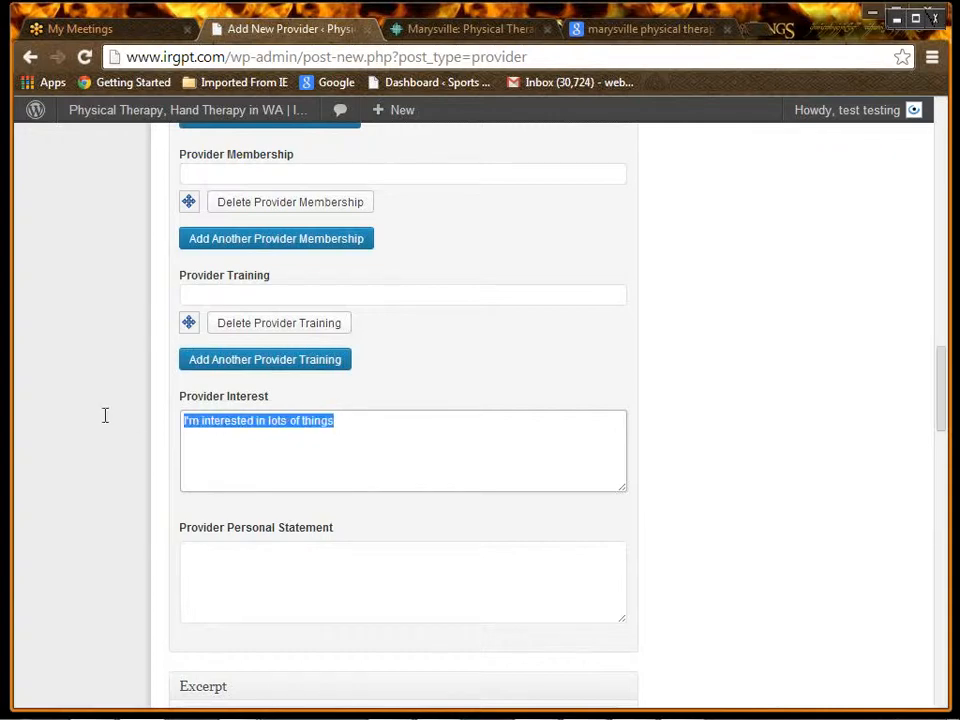
left_click(220, 567)
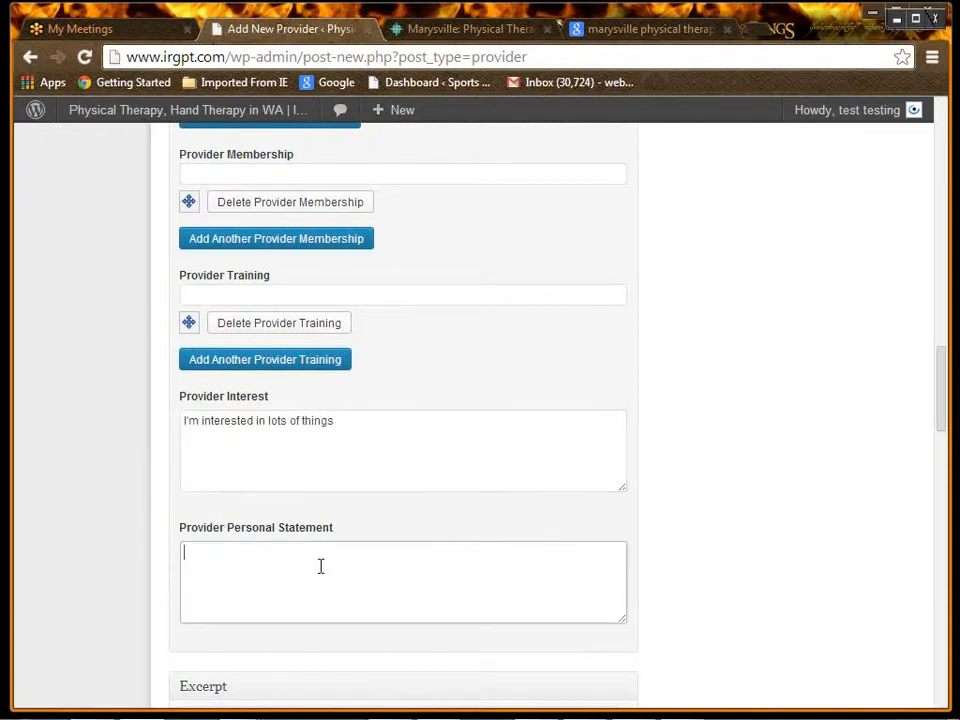
key("ctrl+v")
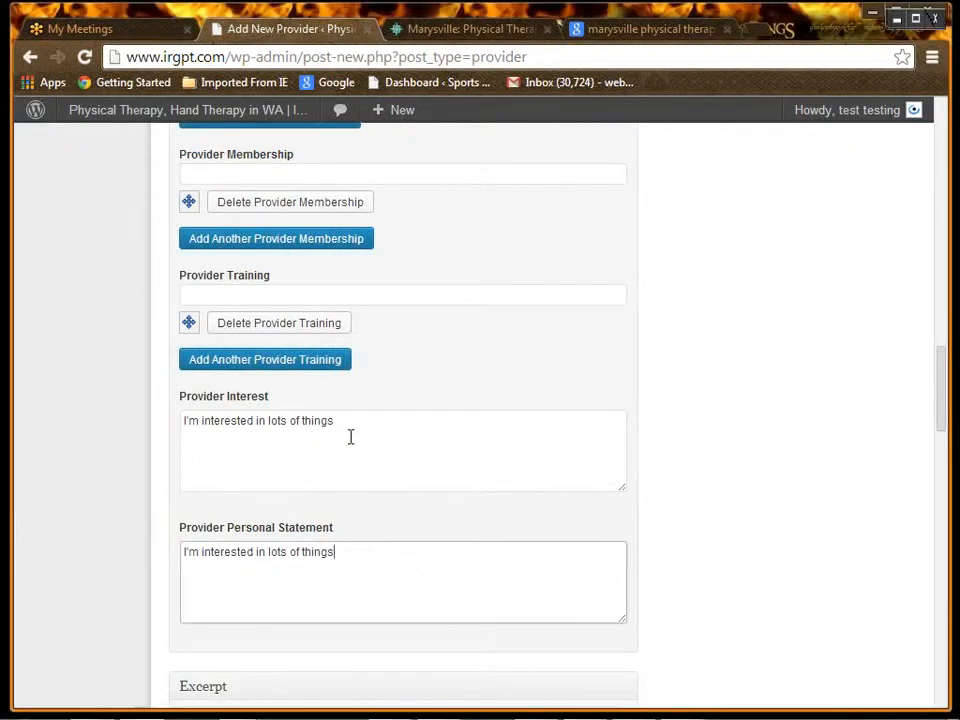
- Replace the Provider Interest text with the "Morbi elementum tortor nunc" placeholder paragraph and enter the same paragraph as the Excerpt
left_click_drag(349, 437, 111, 421)
type("Morbi elementum tortor nunc, sit amet scelerisque massa ullamcorper ac. Cras congue pharetra quam, non volutpat orci rhoncus ut. Duis urna lacus, rhoncus in tellus ac, laoreet lacinia dui. Ut lorem turpis, facilisis quis felis non, interdum adipiscing urna.")
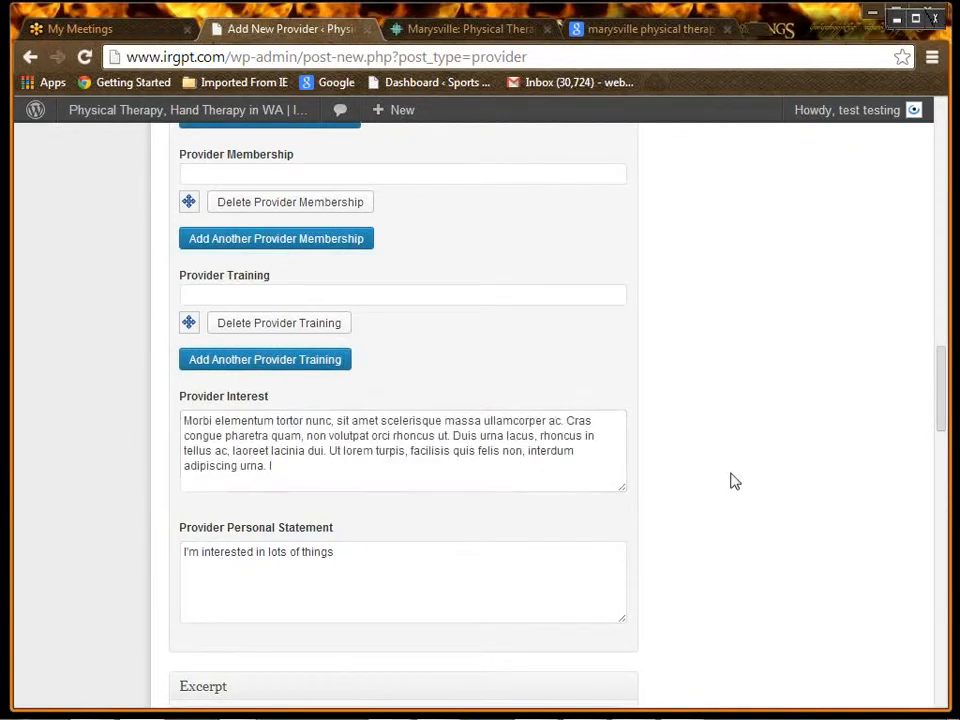
scroll(731, 480, "down", 3)
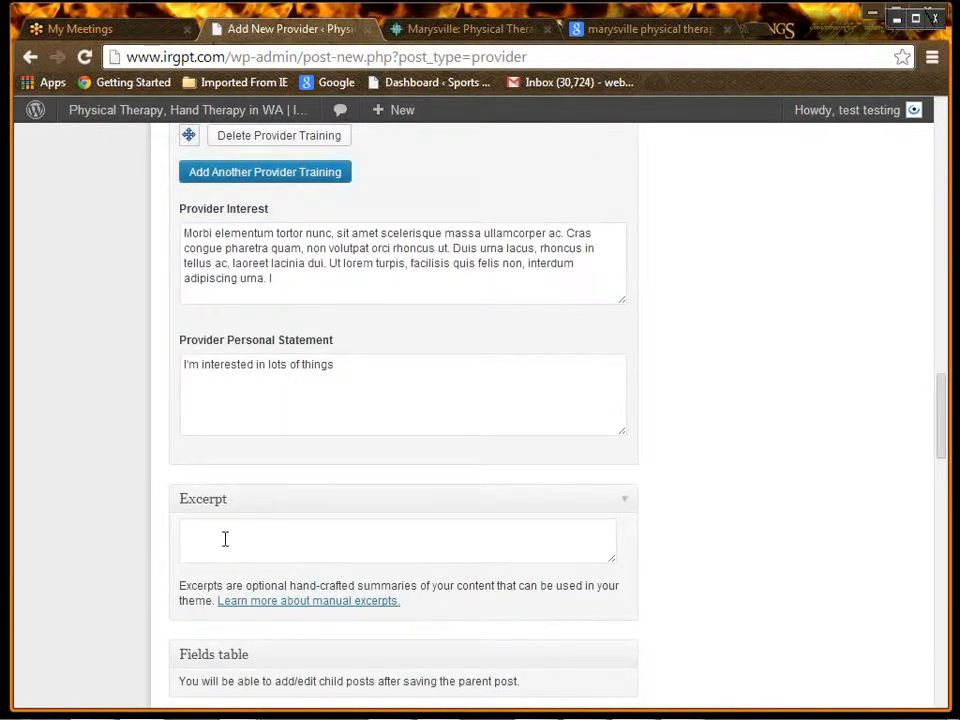
left_click(225, 539)
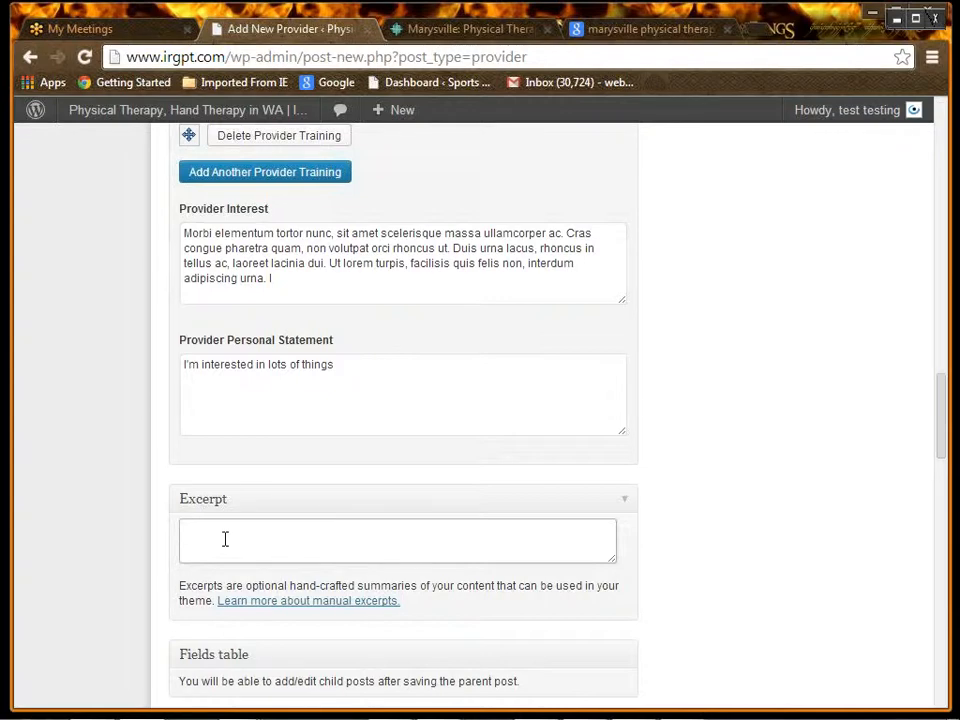
scroll(497, 304, "up", 5)
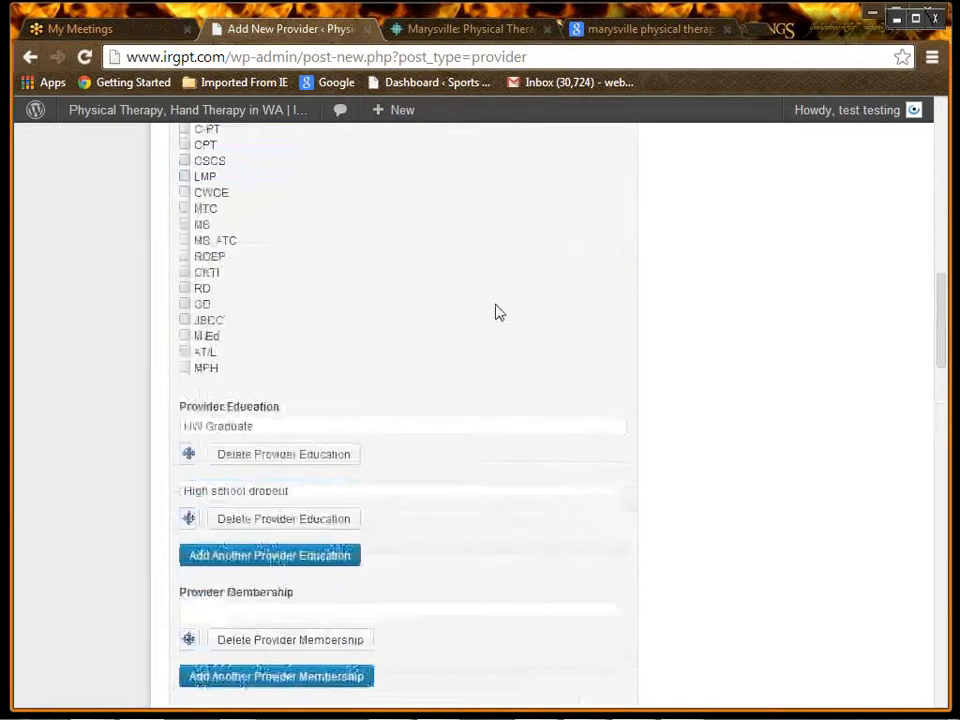
scroll(497, 304, "down", 4)
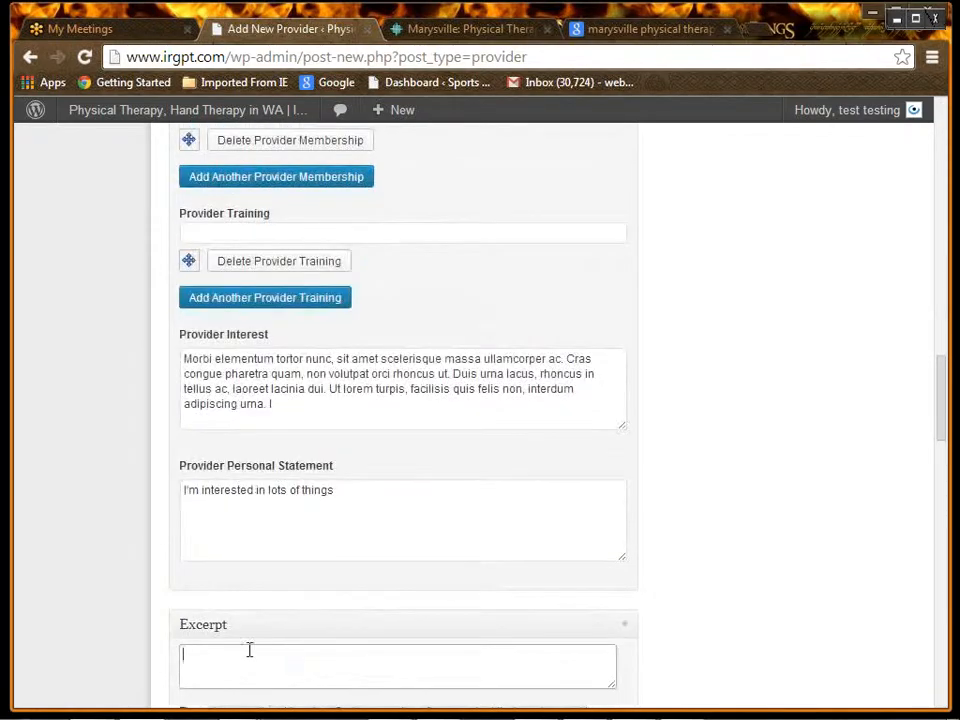
type("Morbi elementum tortor nunc, sit amet scelerisque massa ullamcorper ac. Cras congue pharetra quam, non volutpat orci rhoncus ut. Duis urna lacus, rhoncus in tellus ac, laoreet lacinia dui. Ut lorem turpis, facilisis quis felis non, interdum adipiscing urna. l")
scroll(686, 536, "down", 2)
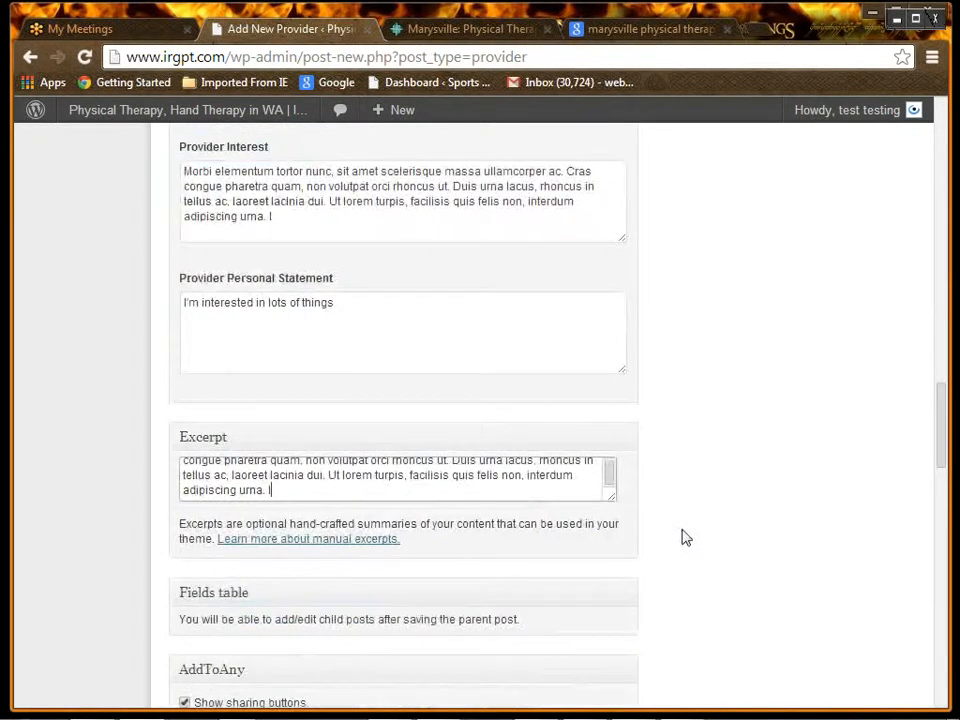
- Examine the provider's Search Engine Optimization section, including the result preview and the Title and Description fields
scroll(686, 538, "down", 1)
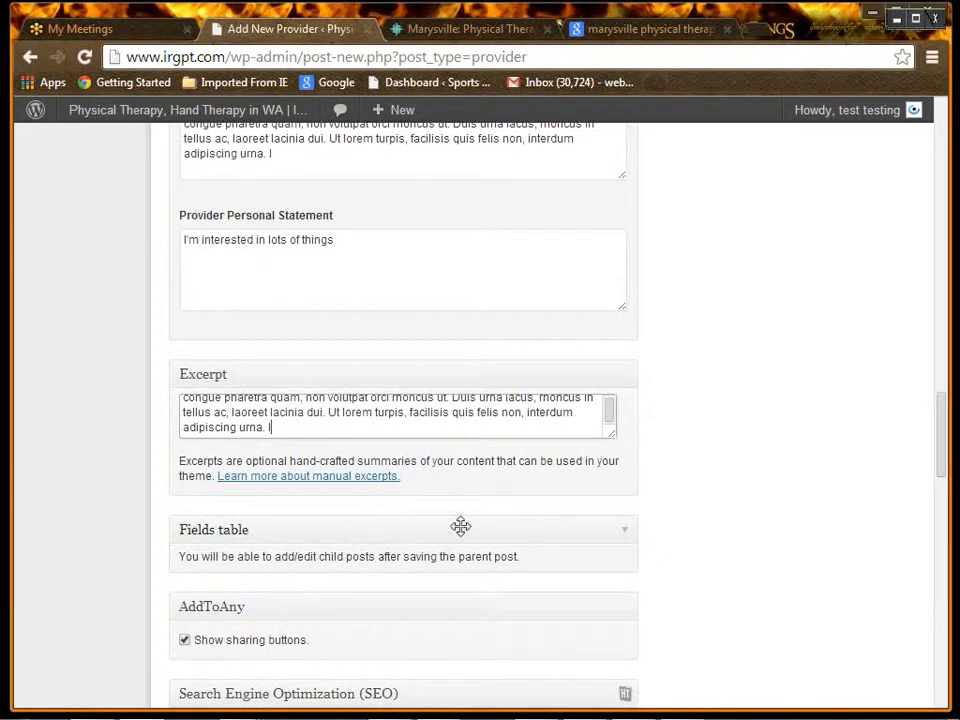
scroll(723, 594, "down", 3)
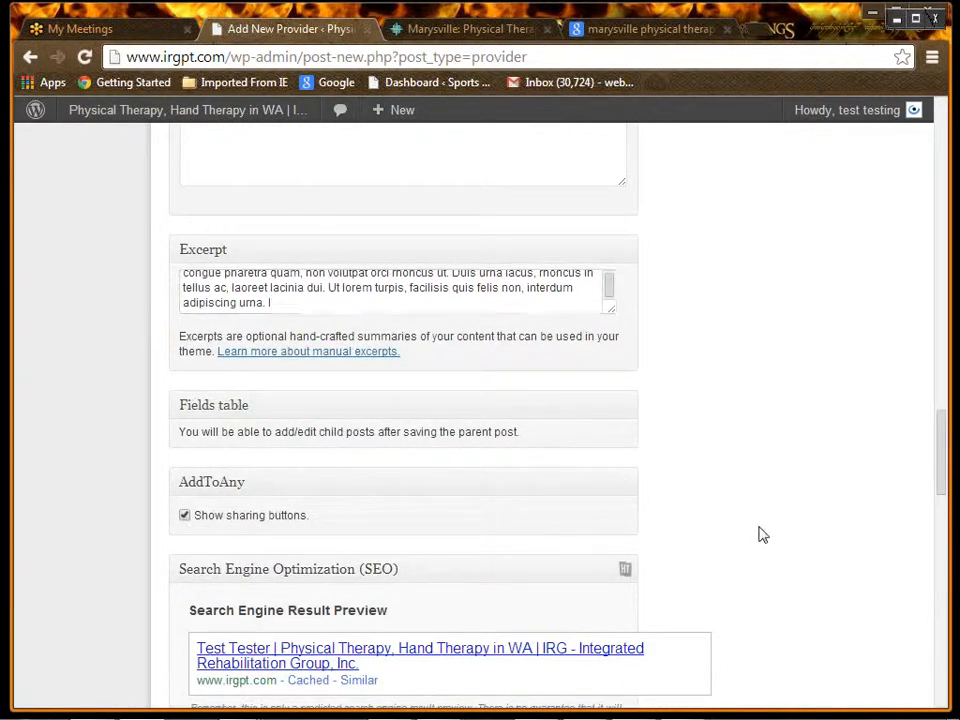
scroll(763, 535, "down", 5)
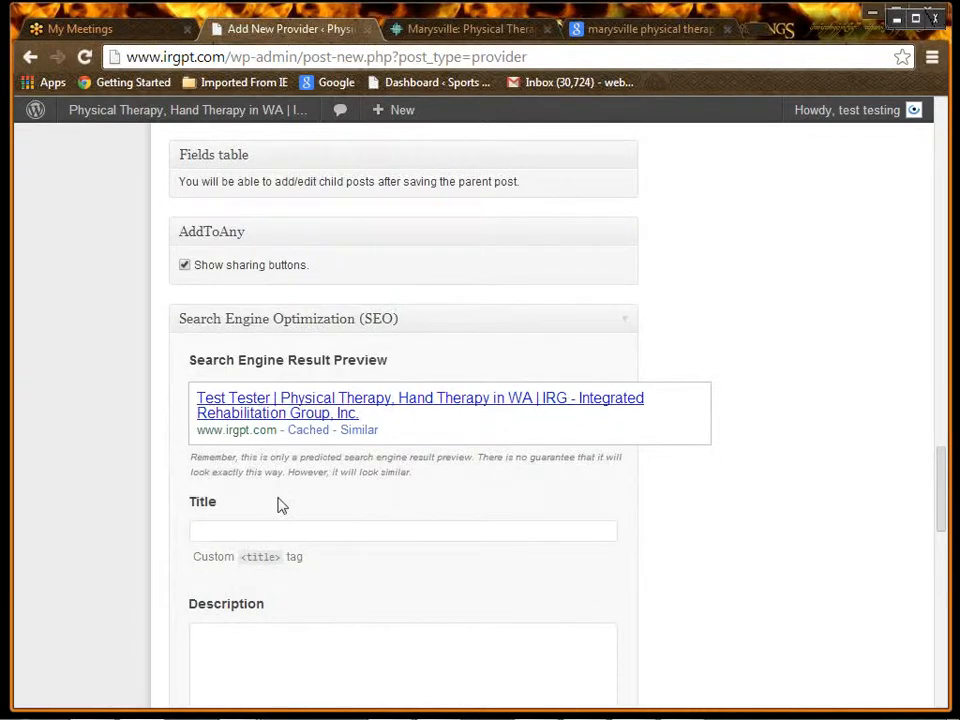
left_click(220, 533)
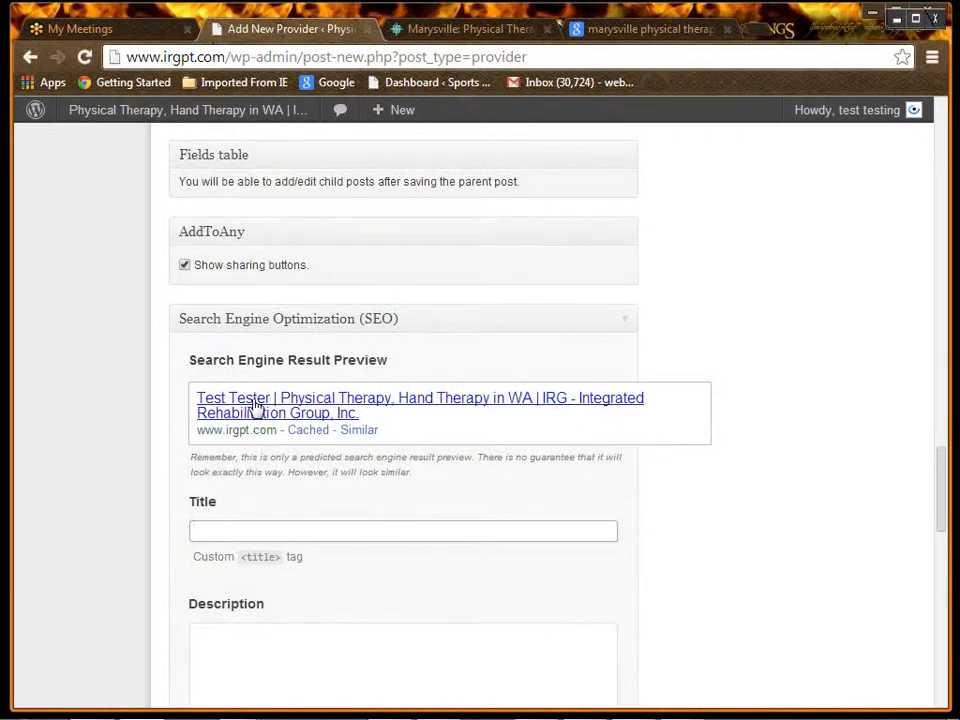
left_click(232, 641)
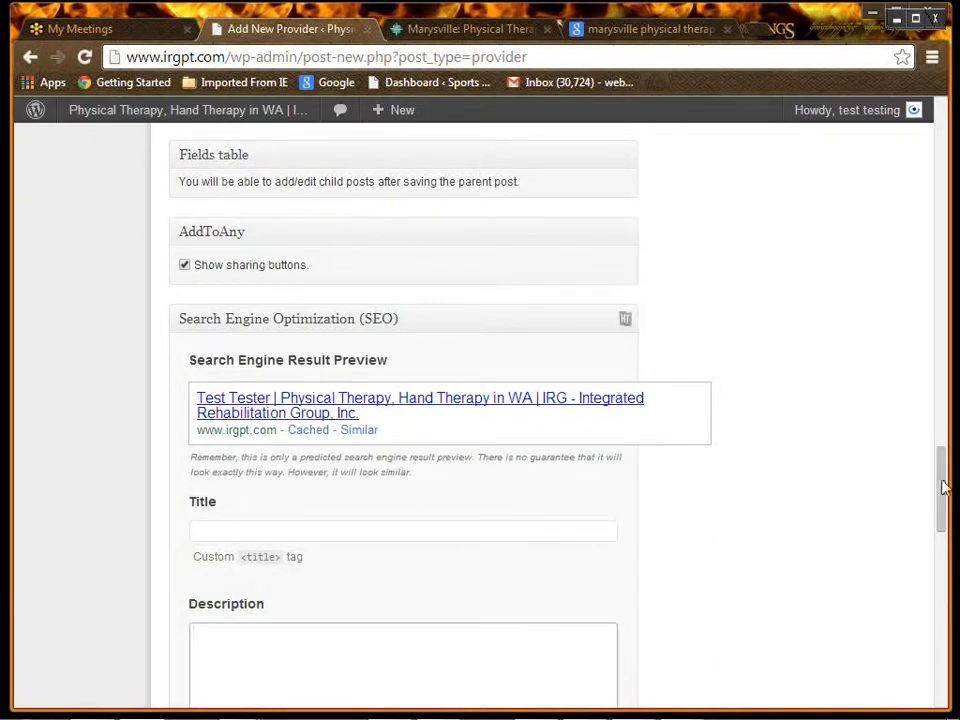
- Set the content template to Provider Template and publish the new provider
left_click_drag(943, 489, 955, 105)
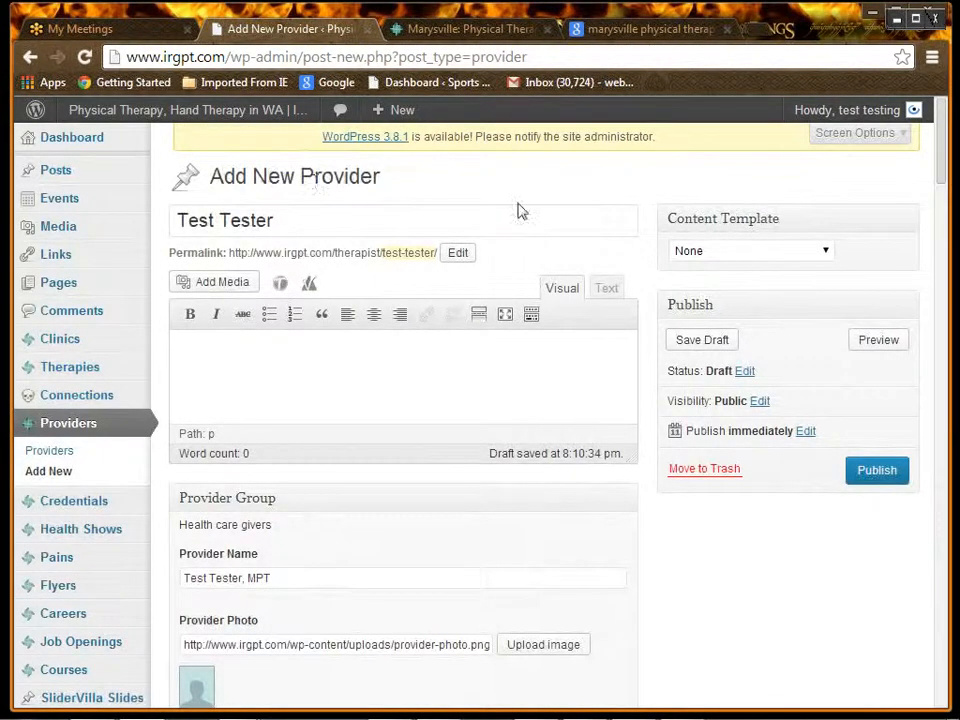
left_click(757, 251)
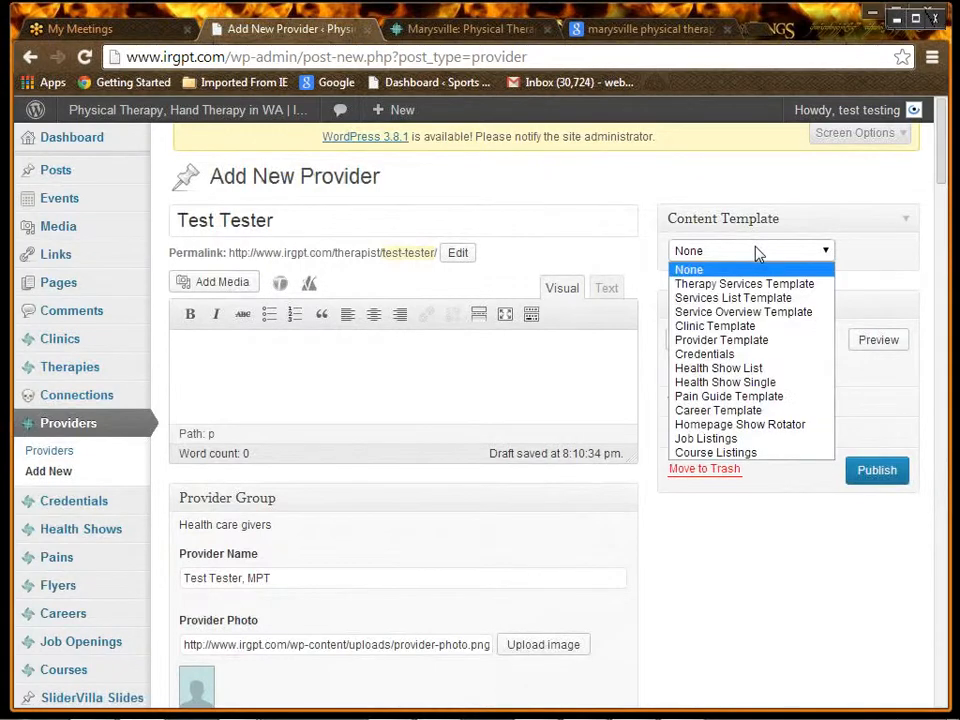
left_click(748, 341)
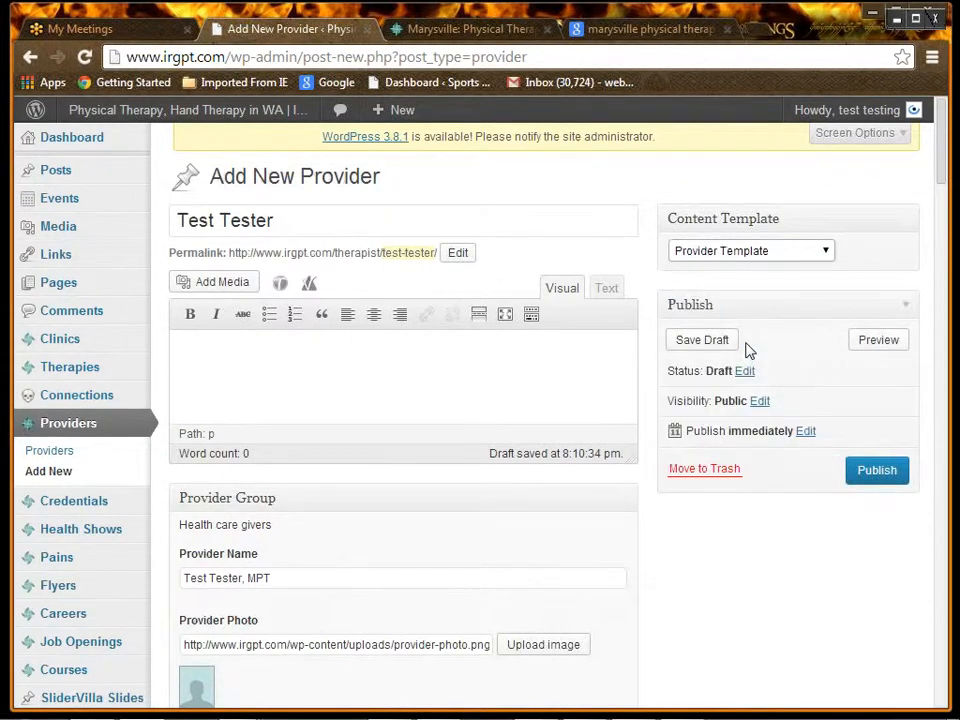
left_click(875, 472)
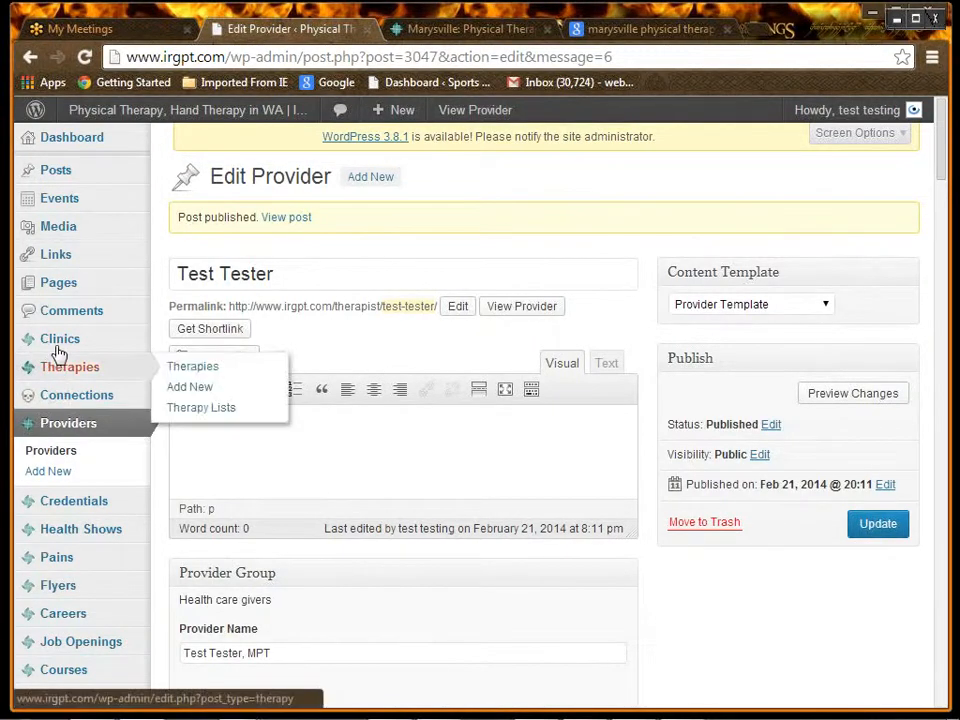
- Search the clinics for "mary" and open Marysville Physical Therapy for editing
left_click(181, 345)
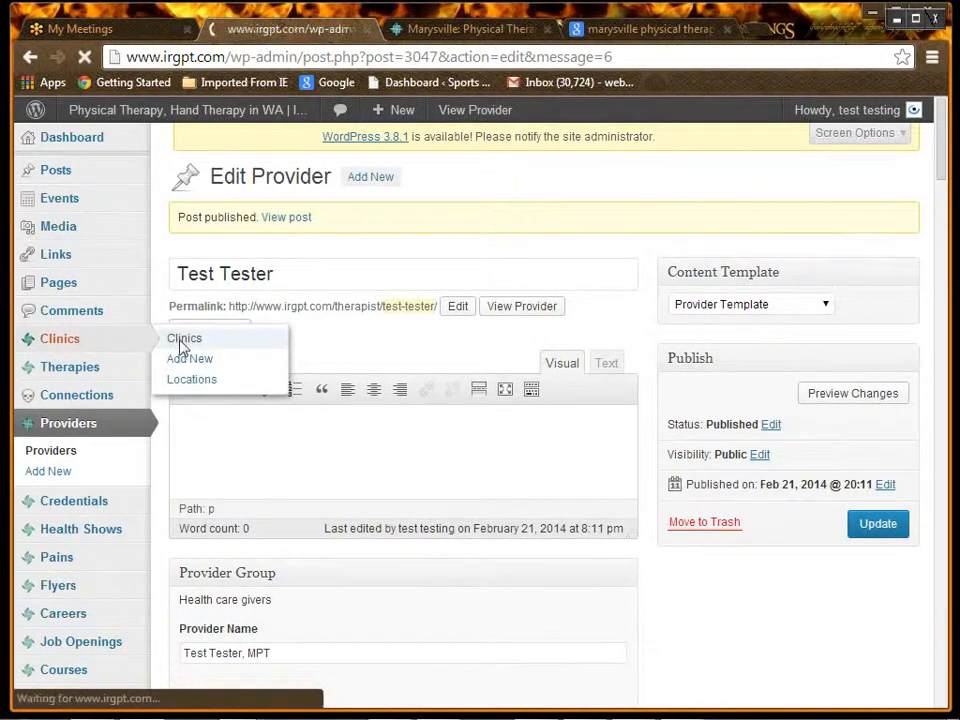
left_click(748, 204)
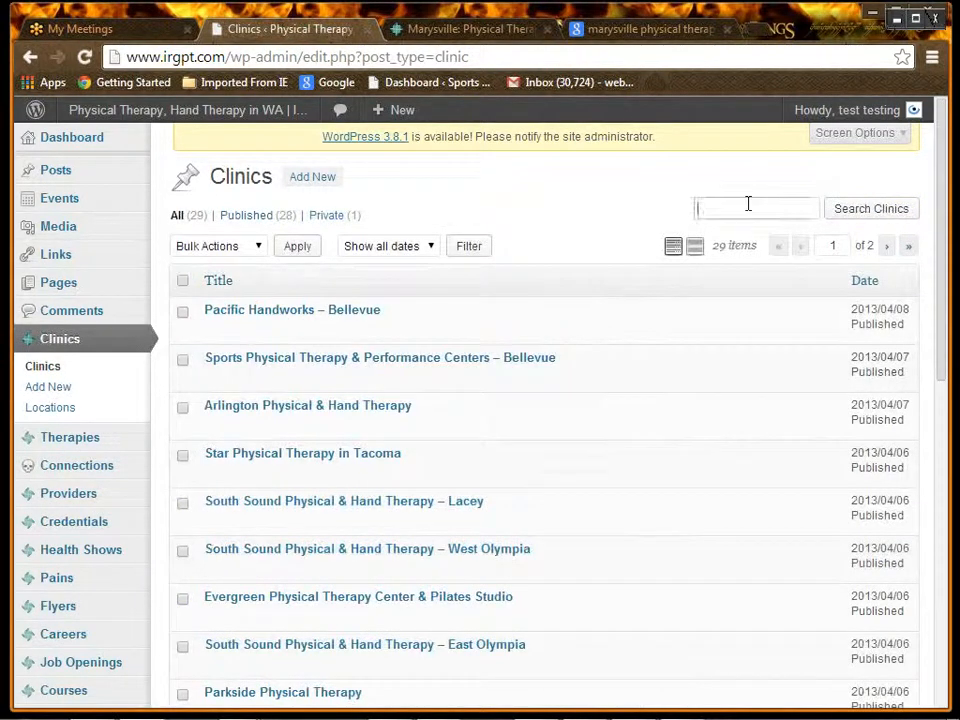
type("mary")
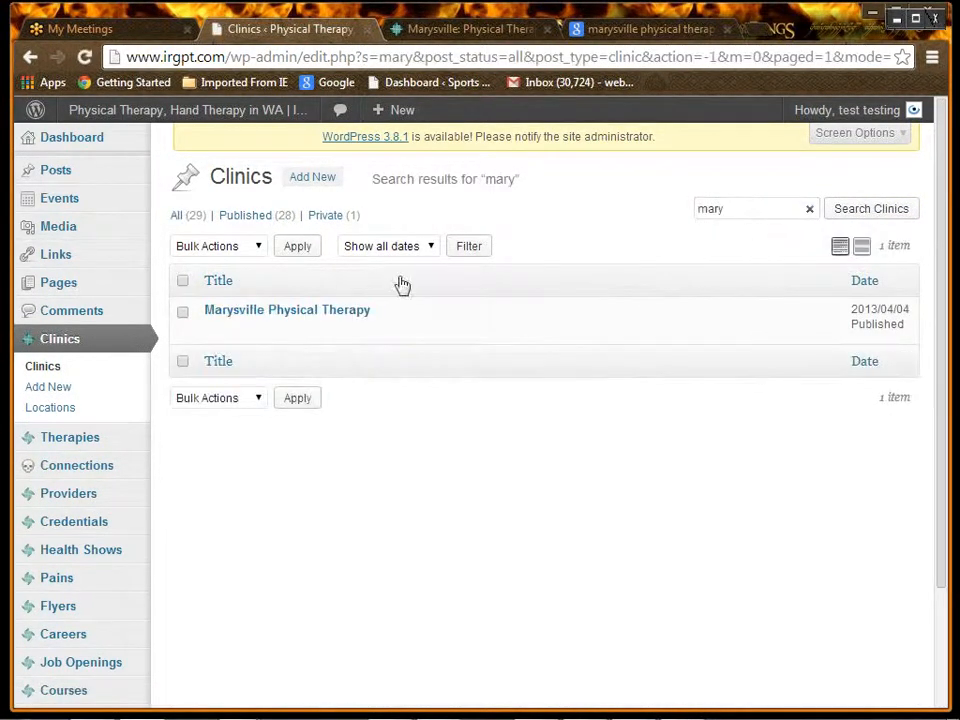
left_click(215, 331)
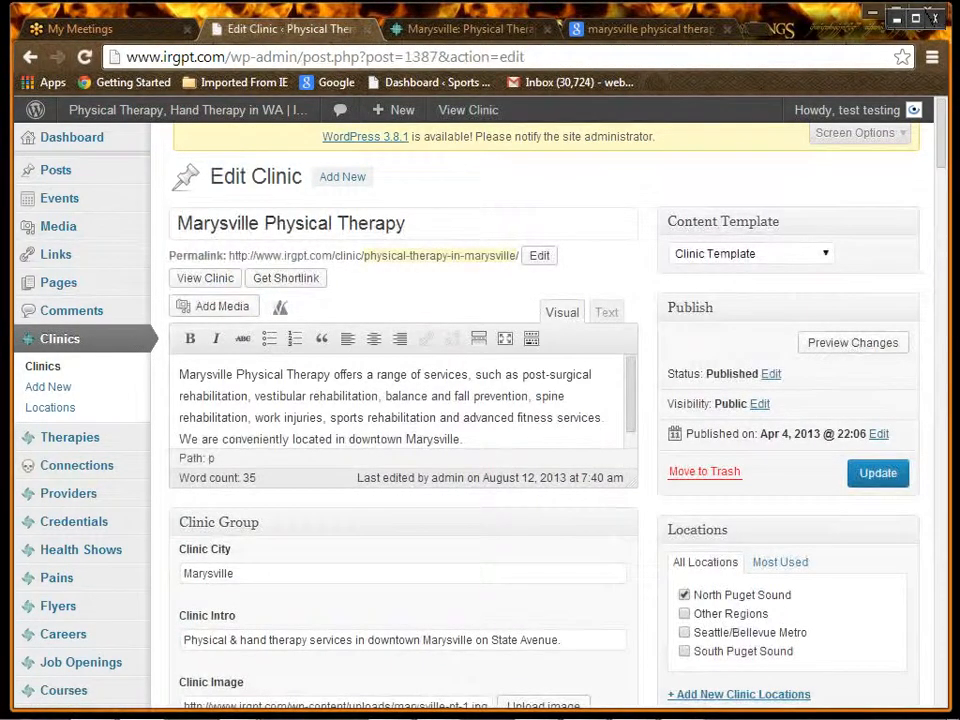
- Sort the clinic's Connections in the Fields table by post title in ascending order
scroll(943, 396, "down", 5)
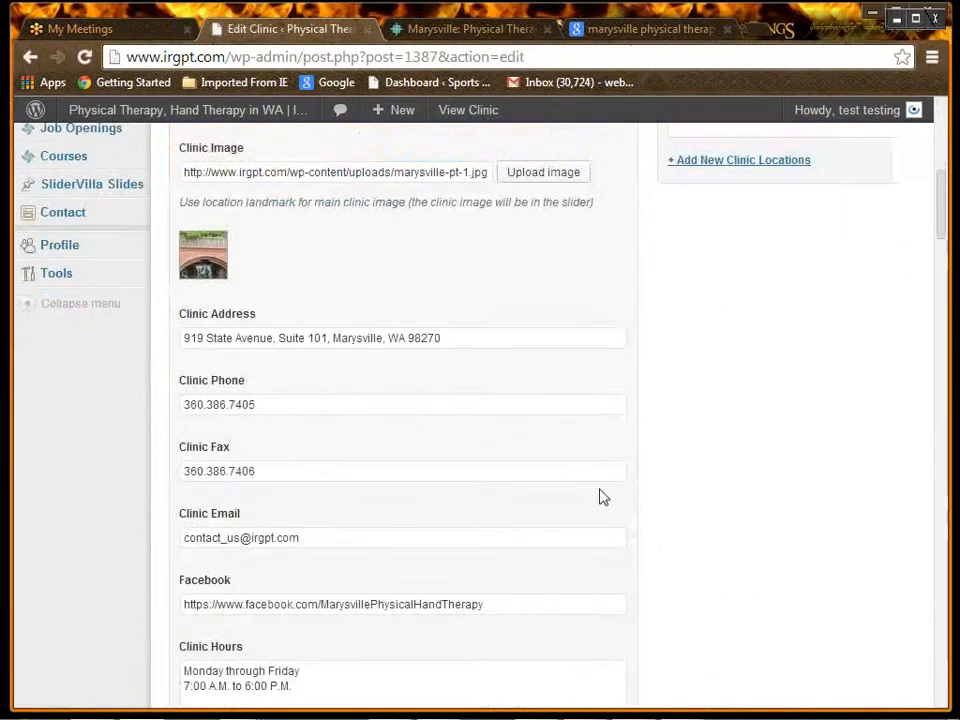
scroll(601, 497, "down", 5)
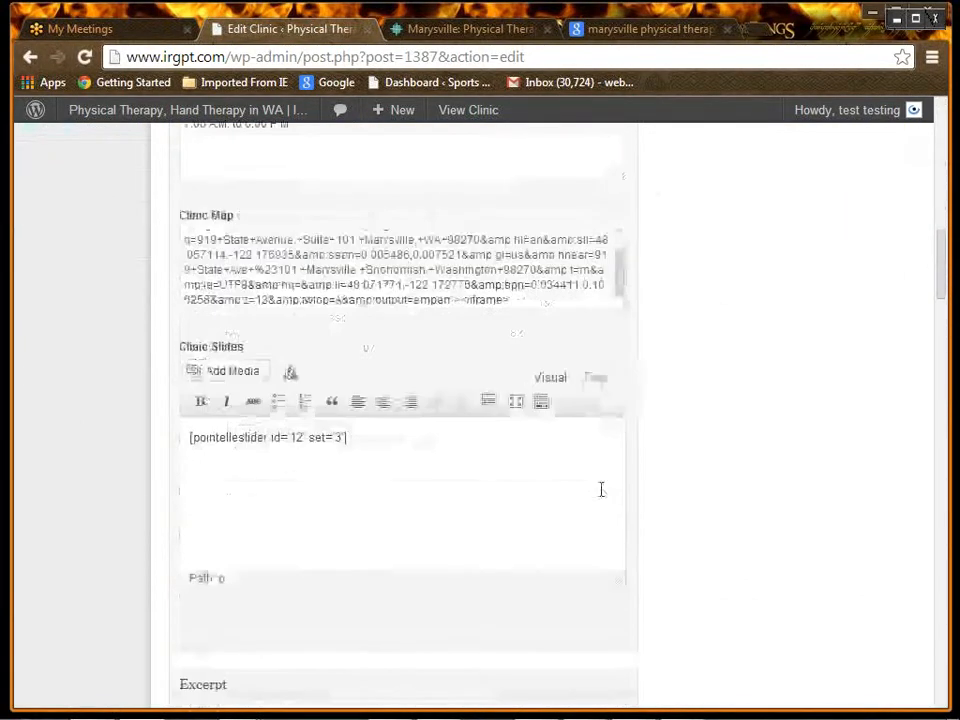
scroll(601, 489, "down", 5)
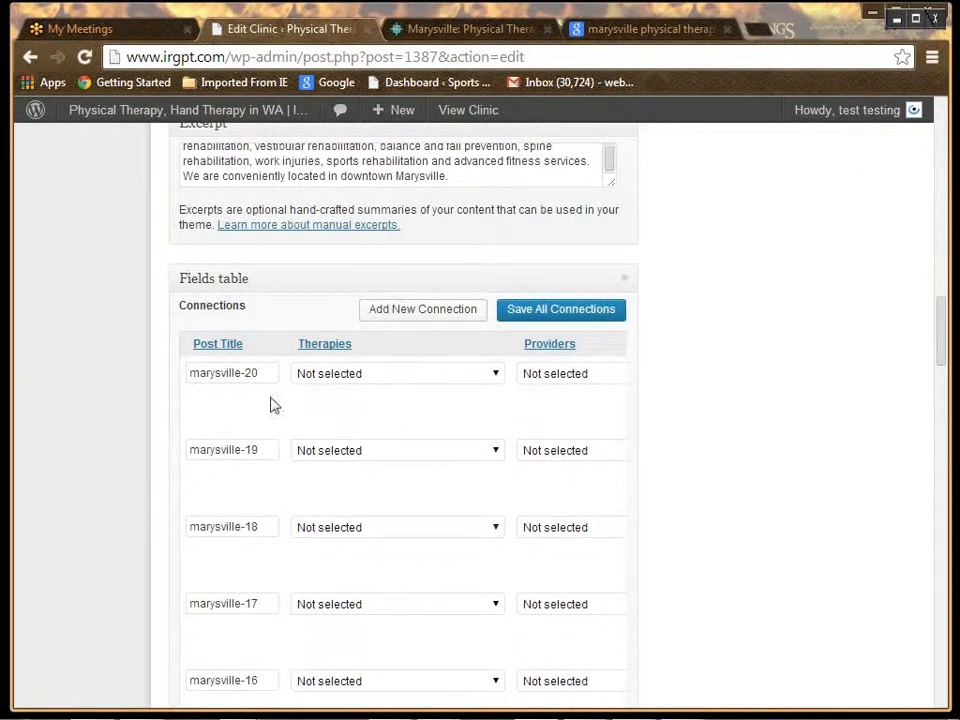
left_click(219, 348)
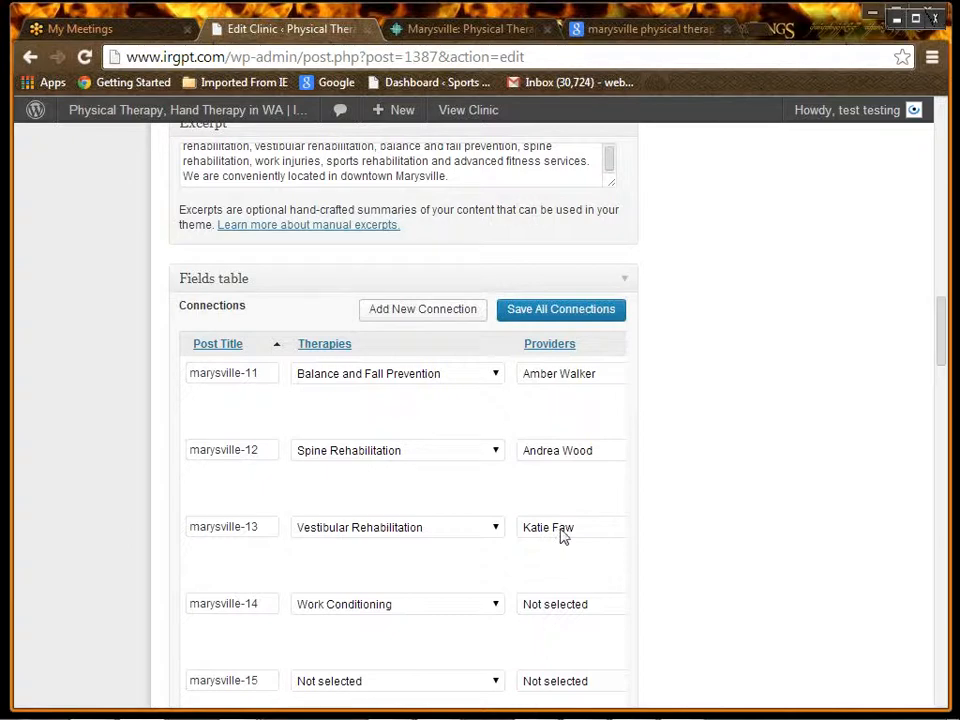
- Assign the newly published test provider to the marysville-14 connection and save all connections
left_click(576, 611)
left_click_drag(669, 362, 673, 573)
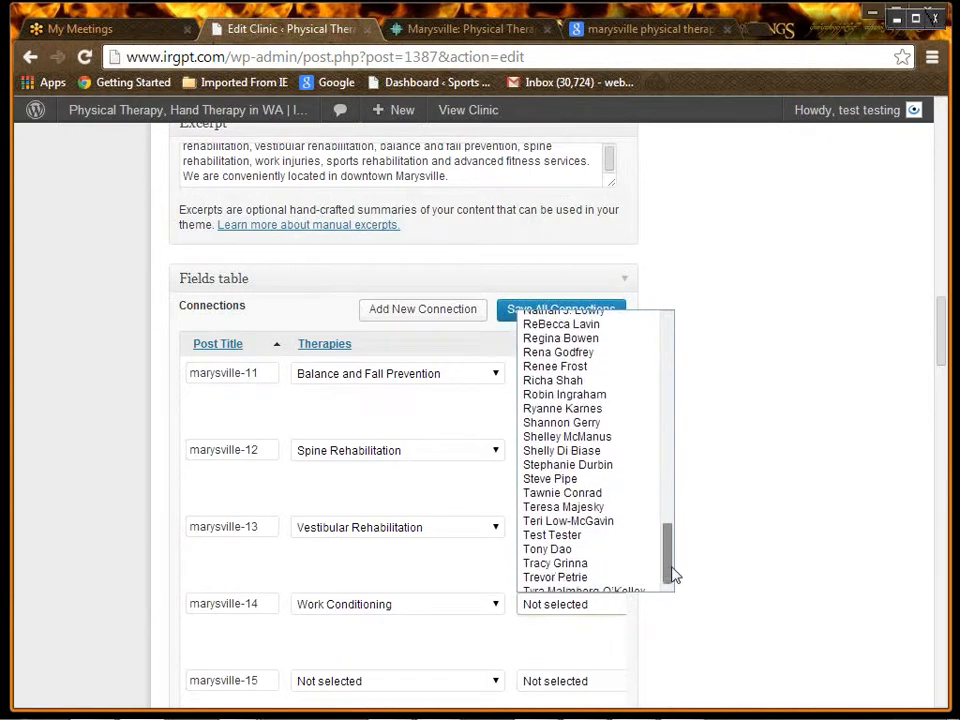
left_click(553, 535)
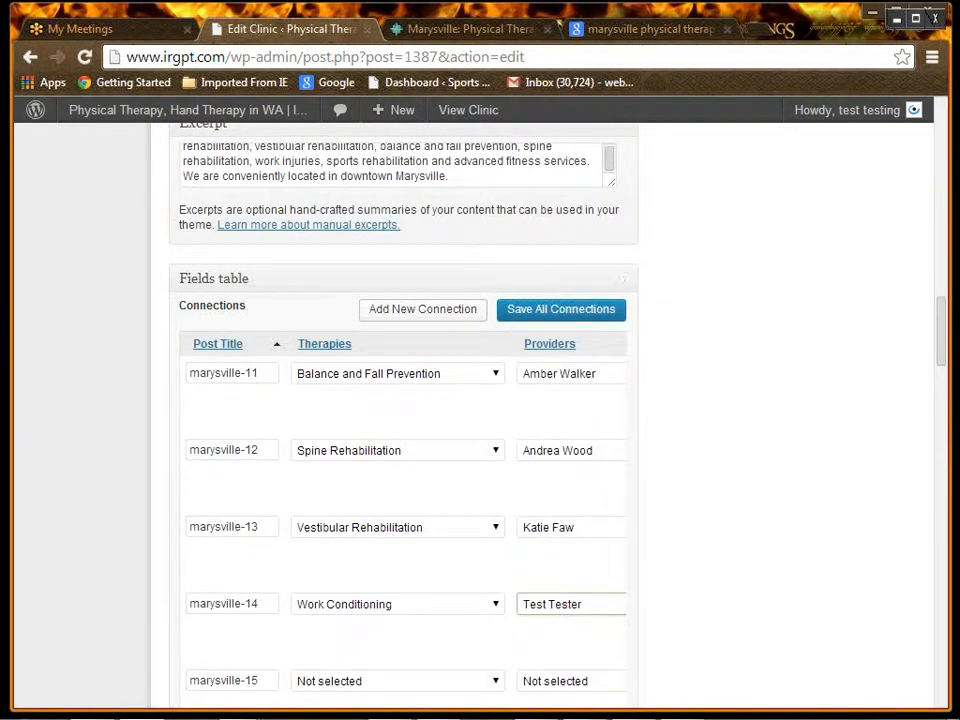
left_click_drag(945, 341, 945, 345)
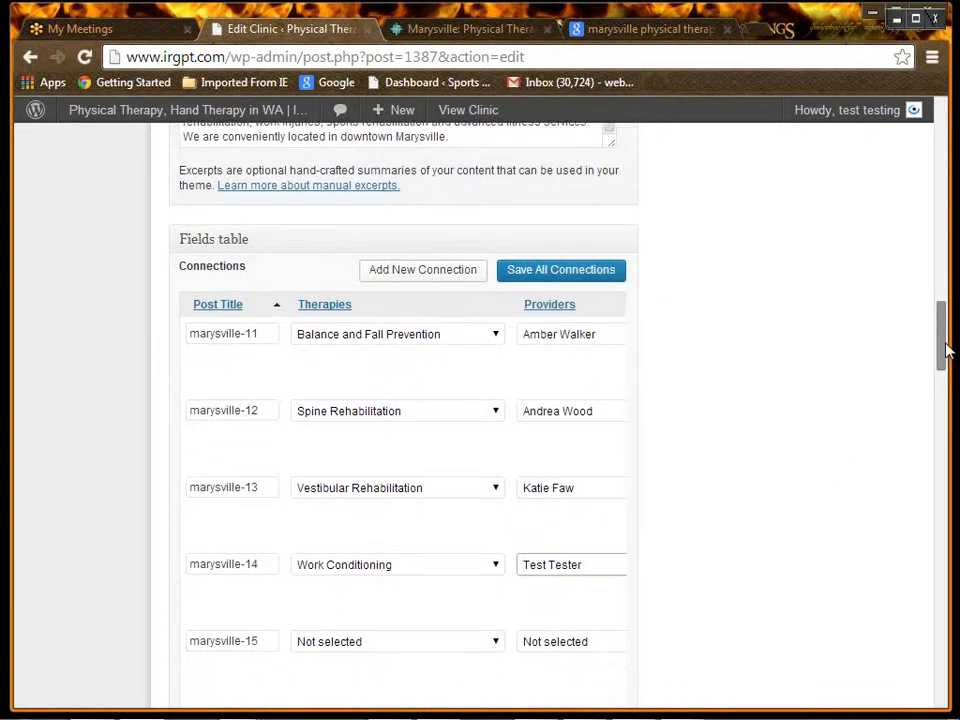
left_click(559, 276)
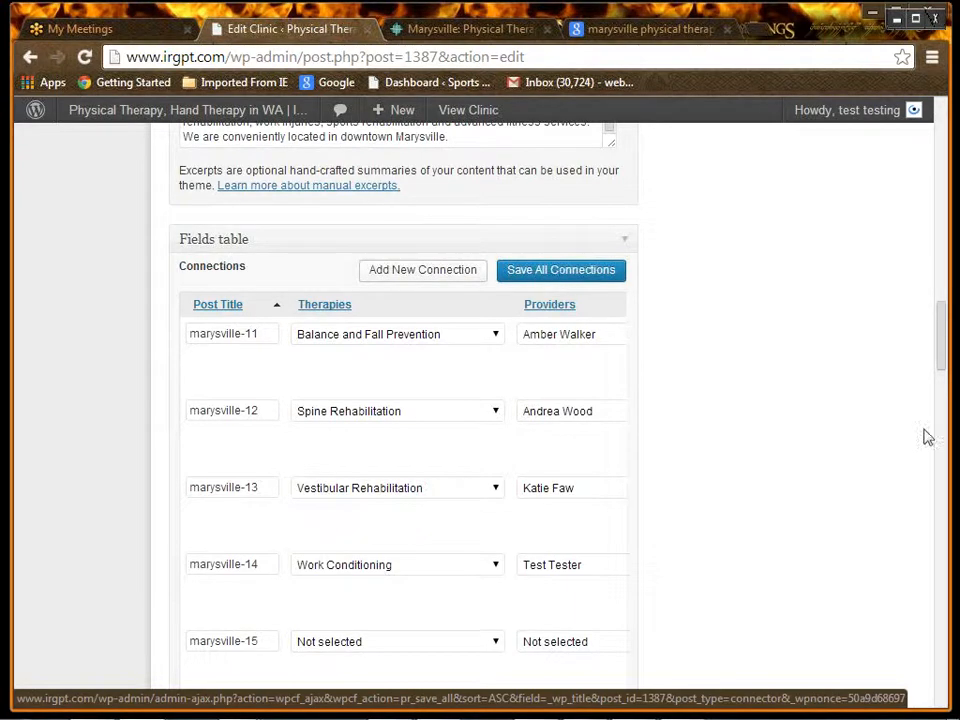
- Reload the public Marysville Physical Therapy page and open the new therapist's profile to review its content
left_click_drag(943, 350, 945, 261)
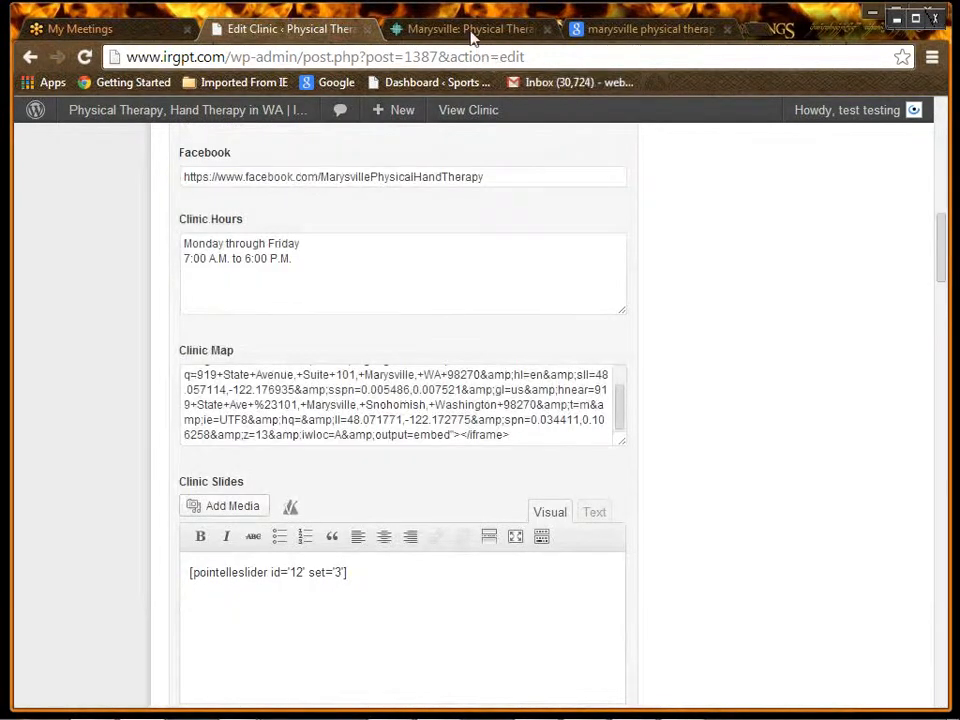
left_click(470, 30)
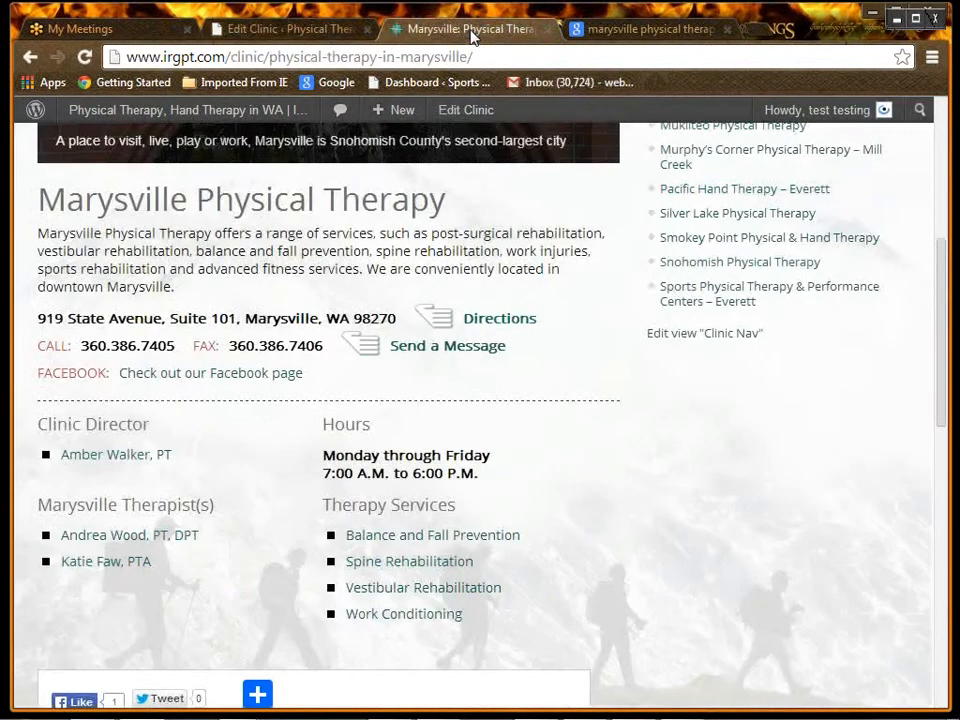
left_click(85, 57)
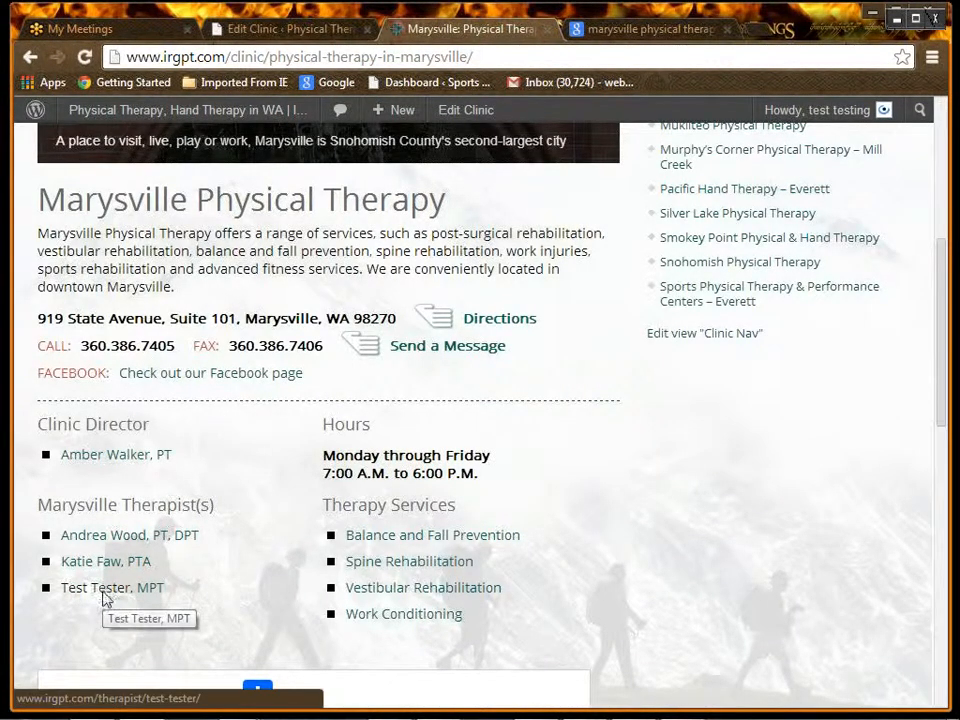
left_click(105, 590)
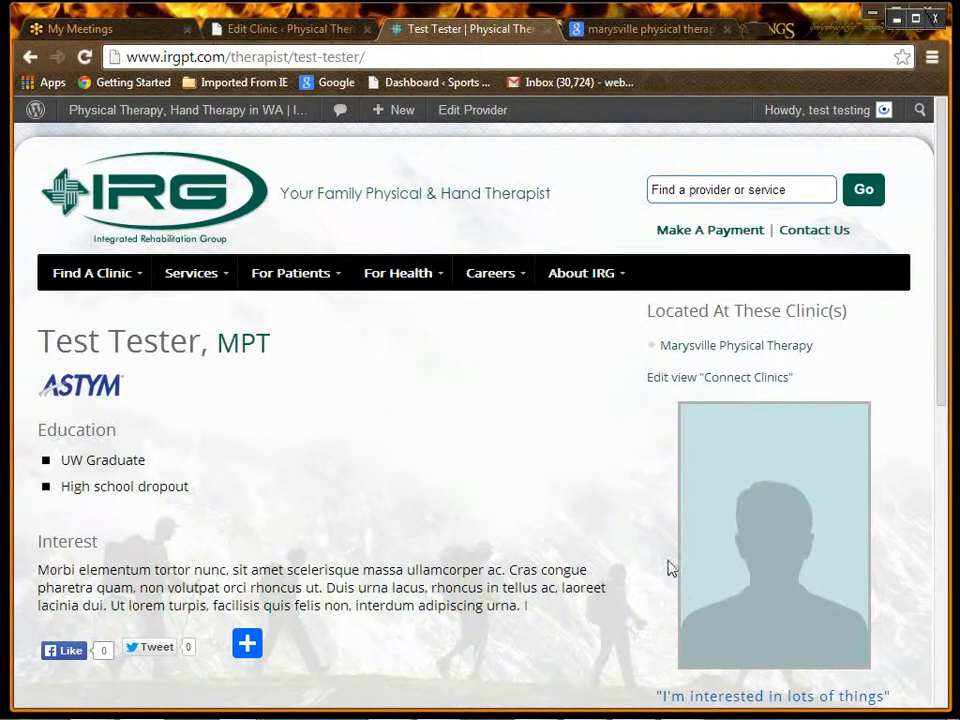
scroll(632, 540, "down", 3)
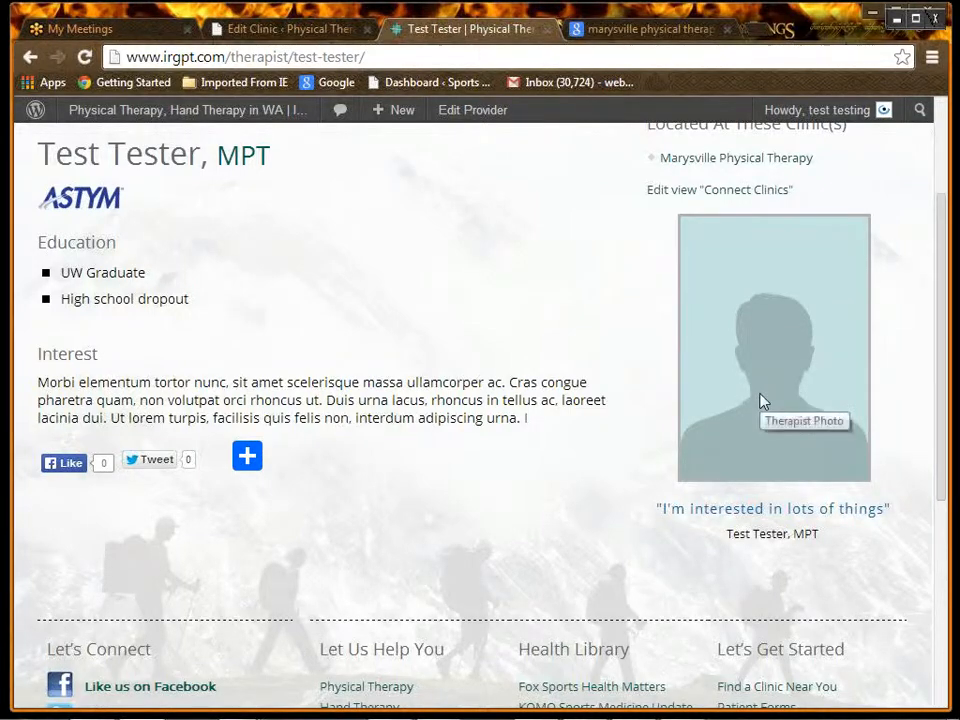
scroll(761, 400, "up", 2)
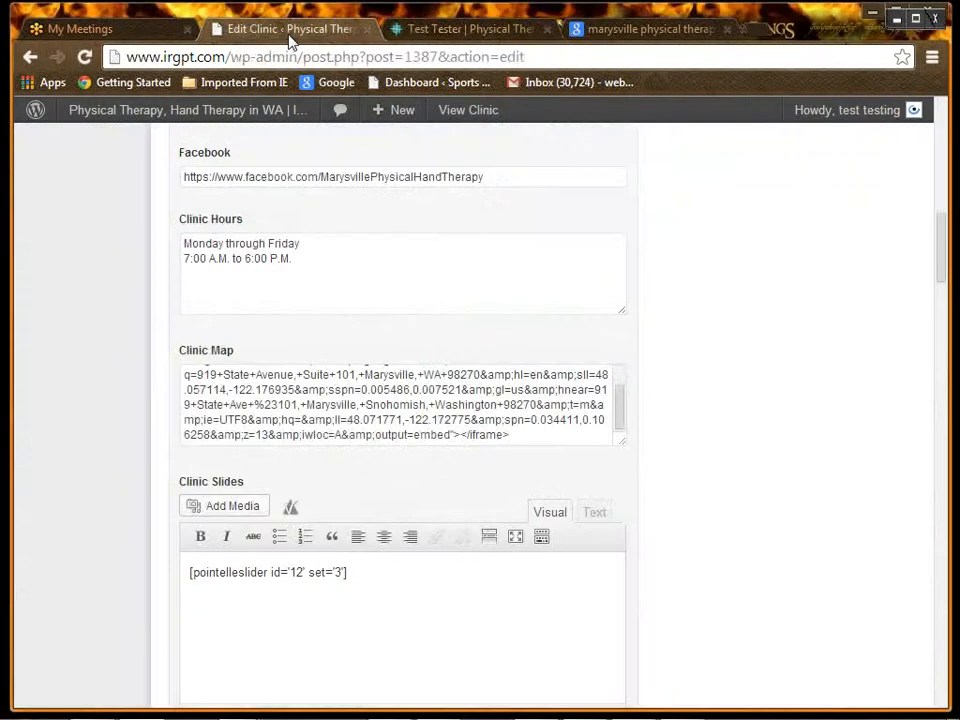
- Examine the SEO title and description in the Marysville clinic's edit page and compare them with the Google results for "marysville physical therapy"
left_click(287, 31)
scroll(765, 536, "down", 2)
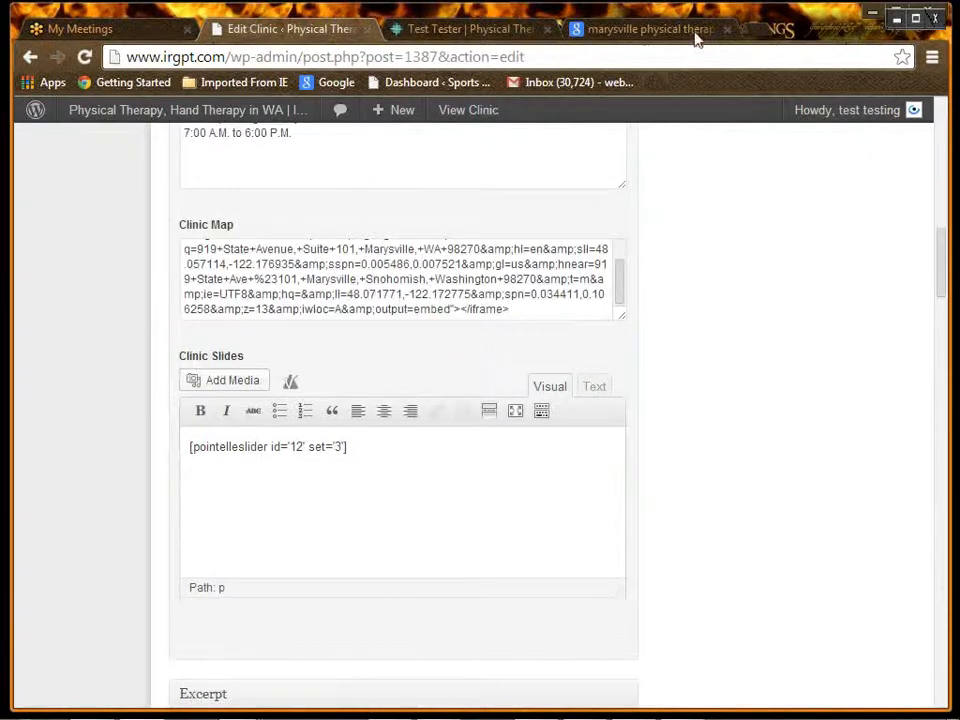
scroll(764, 460, "down", 20)
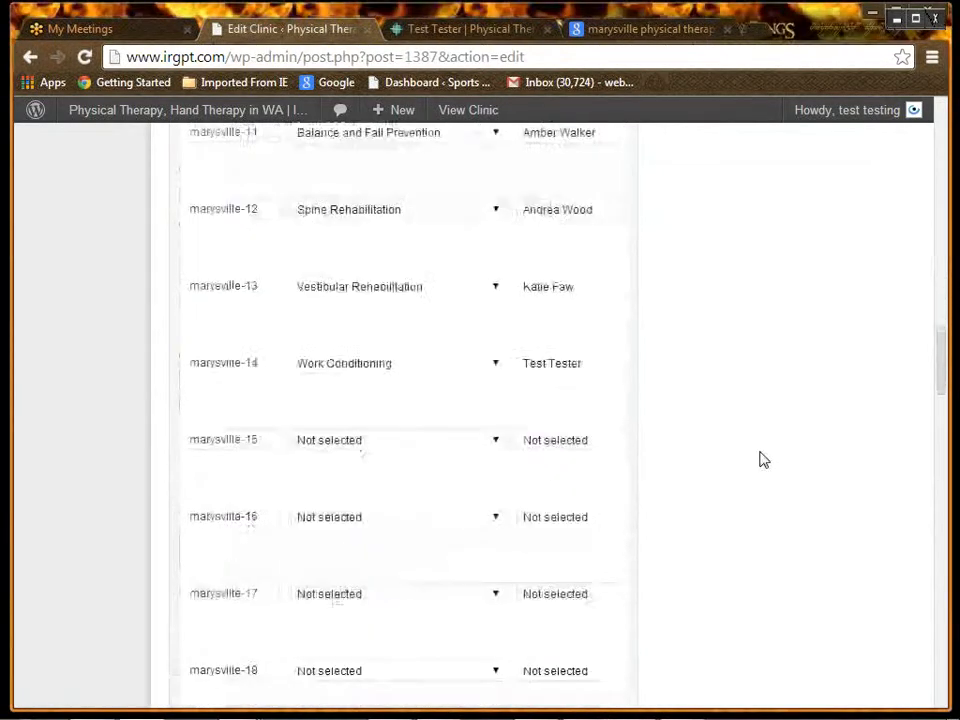
scroll(764, 460, "up", 20)
scroll(766, 463, "down", 5)
scroll(766, 465, "down", 5)
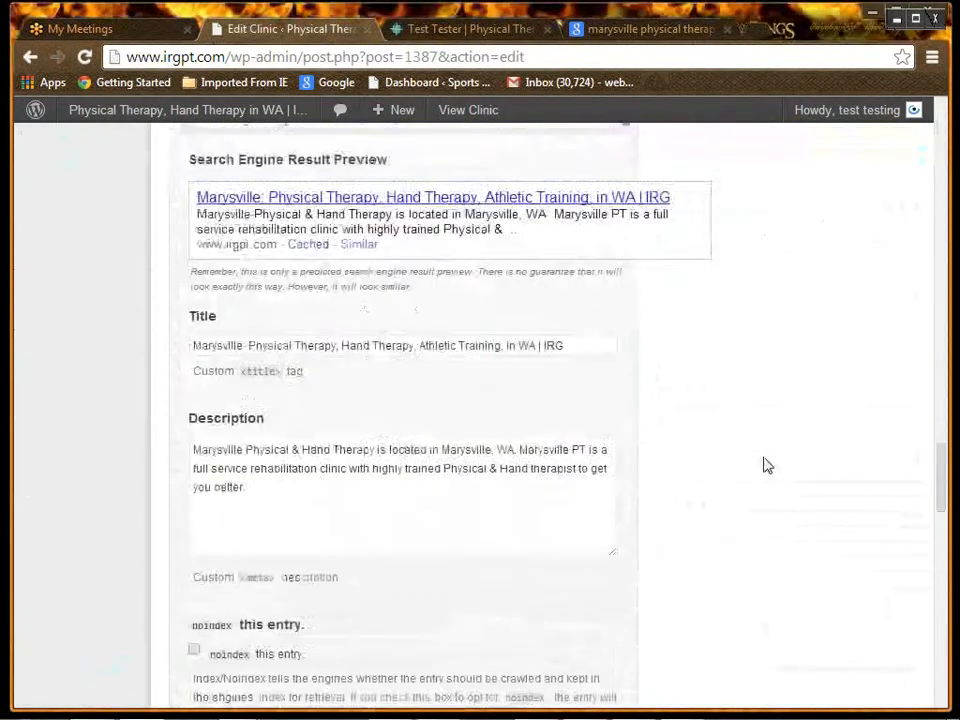
scroll(766, 465, "up", 2)
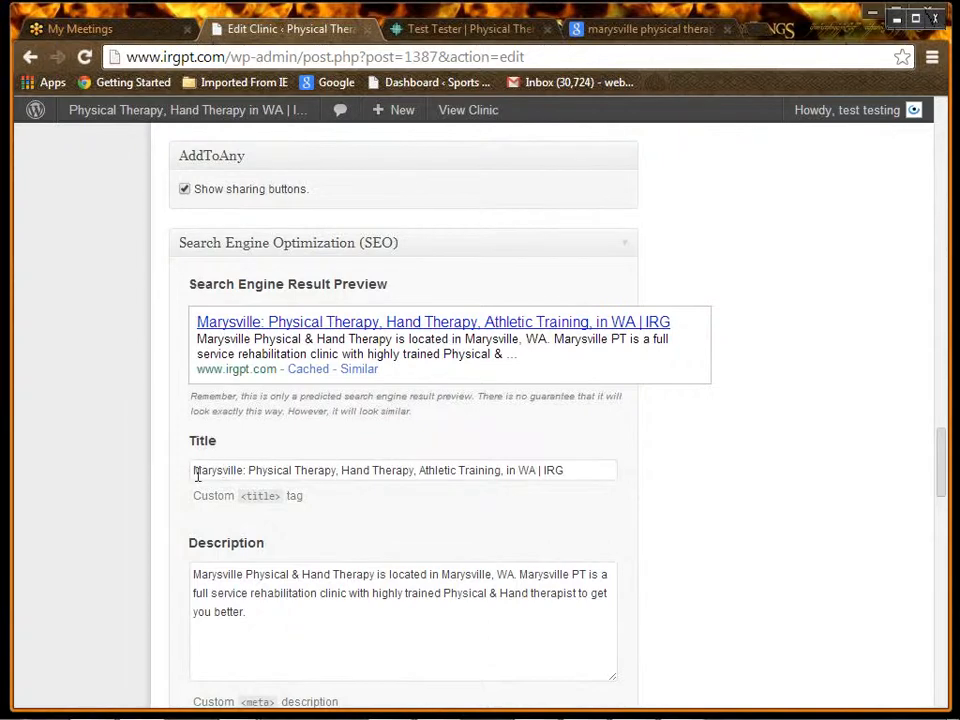
left_click(258, 469)
left_click_drag(193, 470, 339, 475)
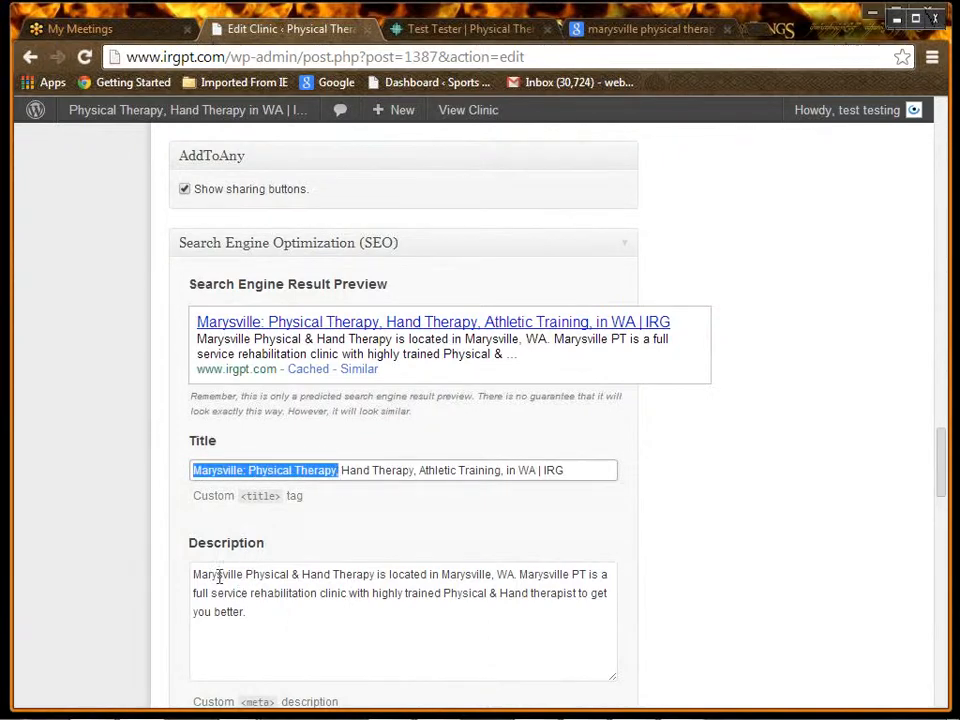
left_click_drag(196, 574, 493, 578)
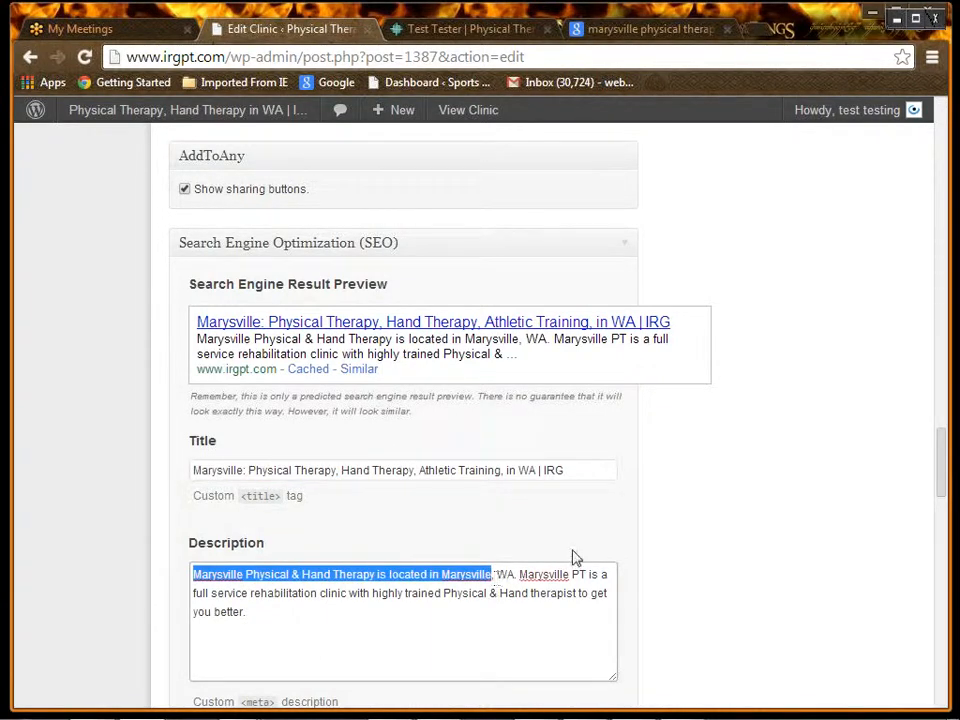
left_click(675, 35)
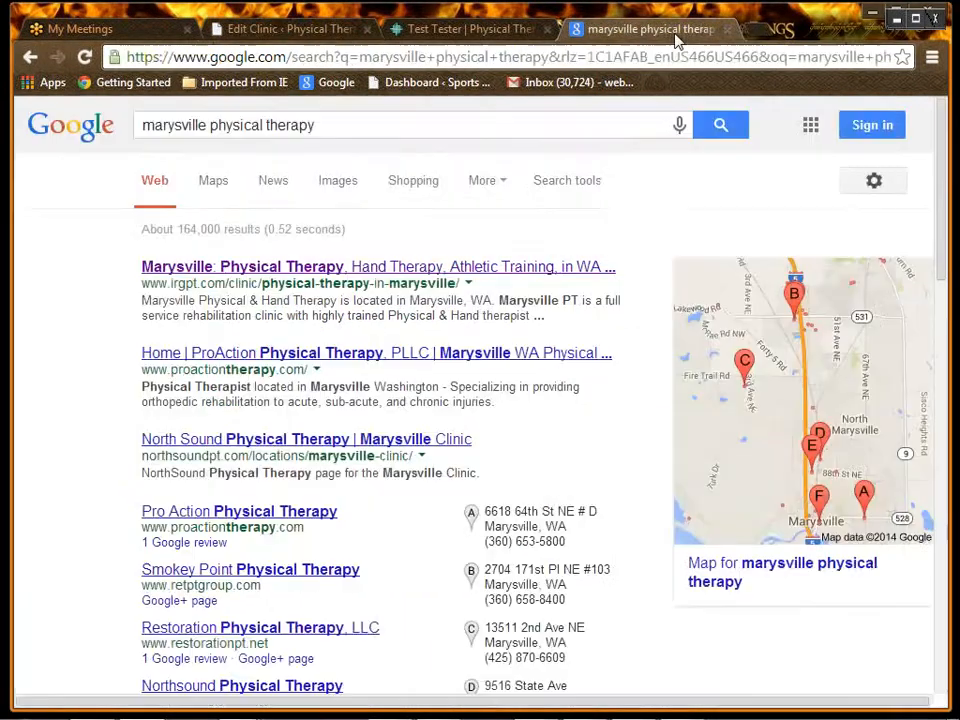